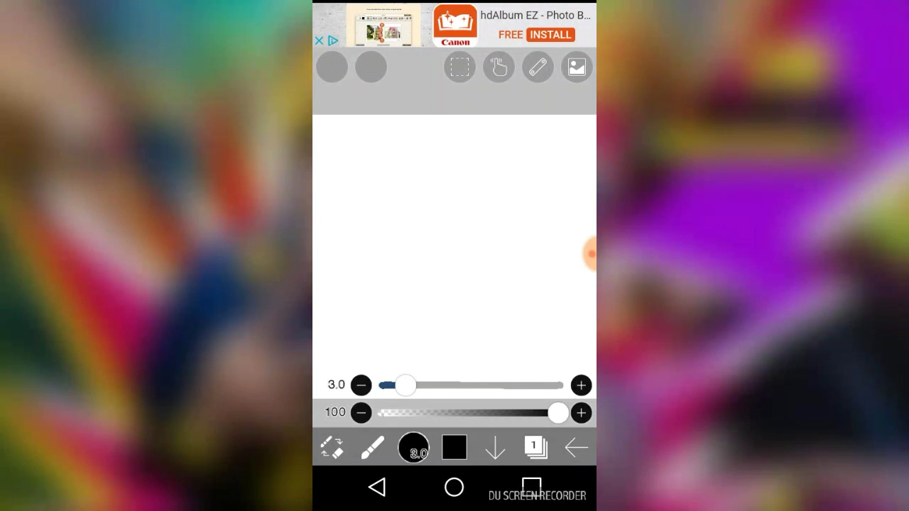
# Handwrite "Draw my Life" in black with the 3.0 brush
pyautogui.moveTo(348, 159); pyautogui.dragTo(349, 226)
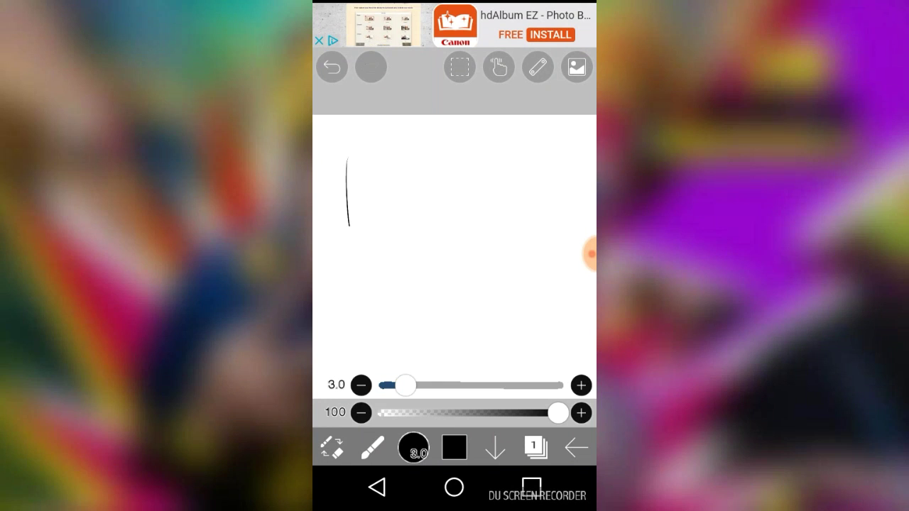
pyautogui.moveTo(349, 160)
pyautogui.mouseDown()
pyautogui.moveTo(355, 228)
pyautogui.moveTo(396, 188)
pyautogui.moveTo(419, 180)
pyautogui.mouseUp()
pyautogui.moveTo(440, 222)
pyautogui.mouseDown()
pyautogui.moveTo(449, 222)
pyautogui.moveTo(432, 206)
pyautogui.moveTo(448, 221)
pyautogui.moveTo(485, 215)
pyautogui.moveTo(497, 188)
pyautogui.moveTo(517, 183)
pyautogui.mouseUp()
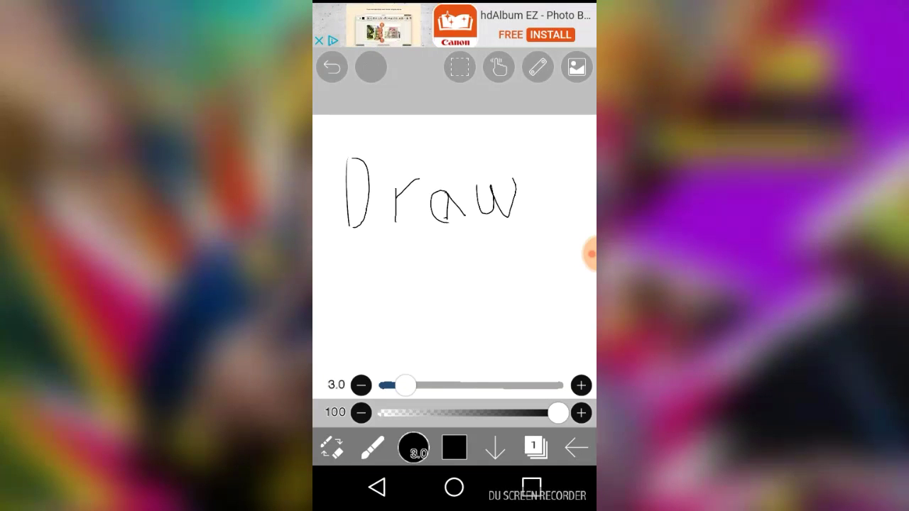
pyautogui.moveTo(355, 293); pyautogui.dragTo(427, 303)
pyautogui.moveTo(460, 244); pyautogui.dragTo(460, 327)
pyautogui.moveTo(424, 247); pyautogui.dragTo(455, 261)
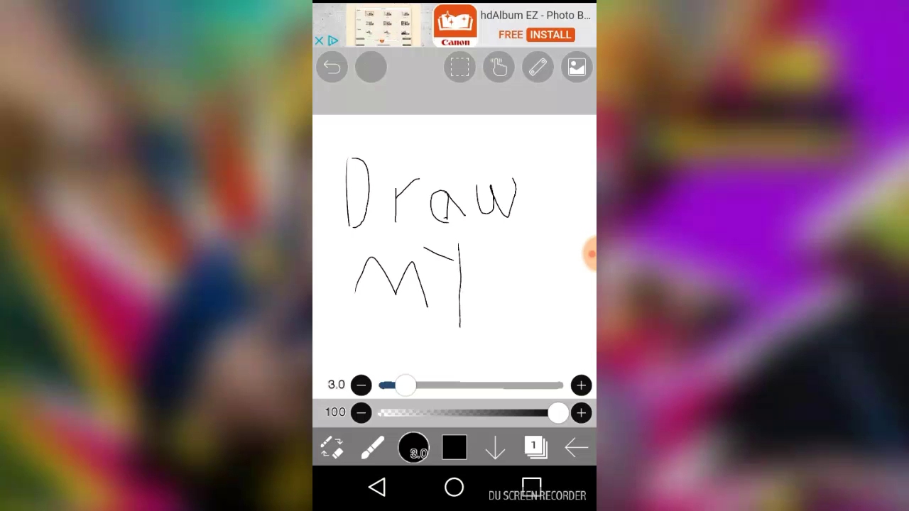
pyautogui.moveTo(510, 238)
pyautogui.mouseDown()
pyautogui.moveTo(512, 270)
pyautogui.moveTo(526, 264)
pyautogui.mouseUp()
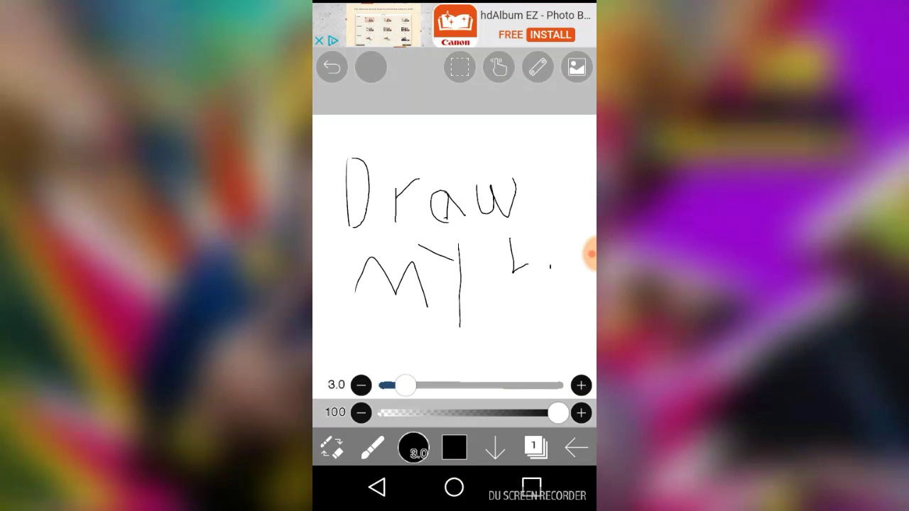
pyautogui.click(534, 216)
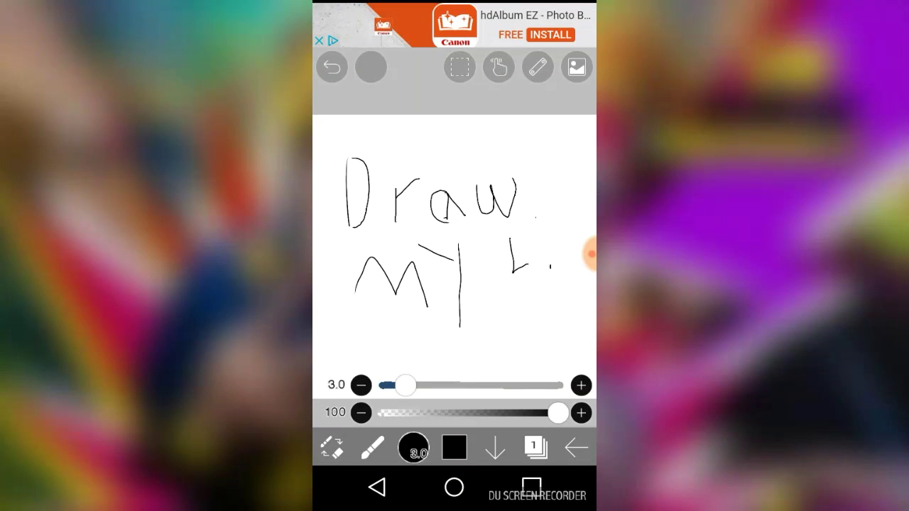
pyautogui.moveTo(589, 254)
pyautogui.mouseDown()
pyautogui.moveTo(575, 197)
pyautogui.moveTo(576, 21)
pyautogui.mouseUp()
pyautogui.moveTo(568, 207); pyautogui.dragTo(569, 269)
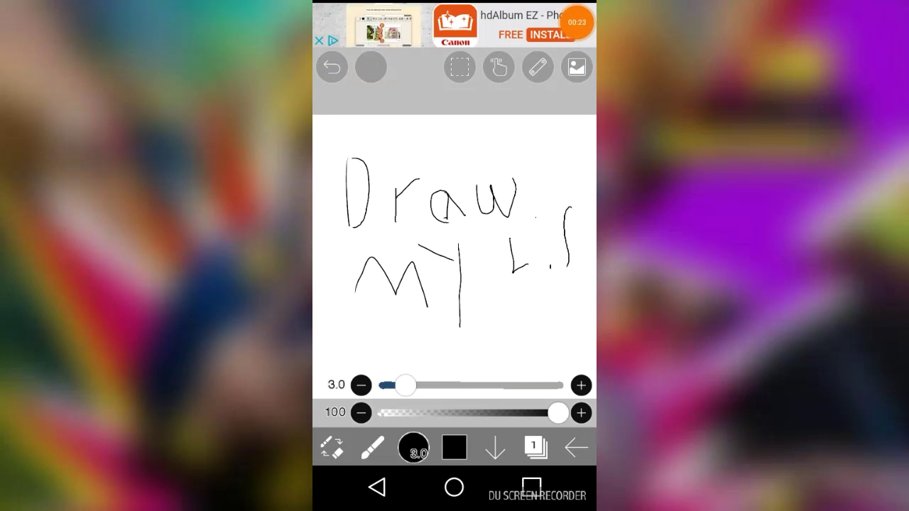
pyautogui.moveTo(559, 234)
pyautogui.mouseDown()
pyautogui.moveTo(573, 232)
pyautogui.moveTo(576, 249)
pyautogui.mouseUp()
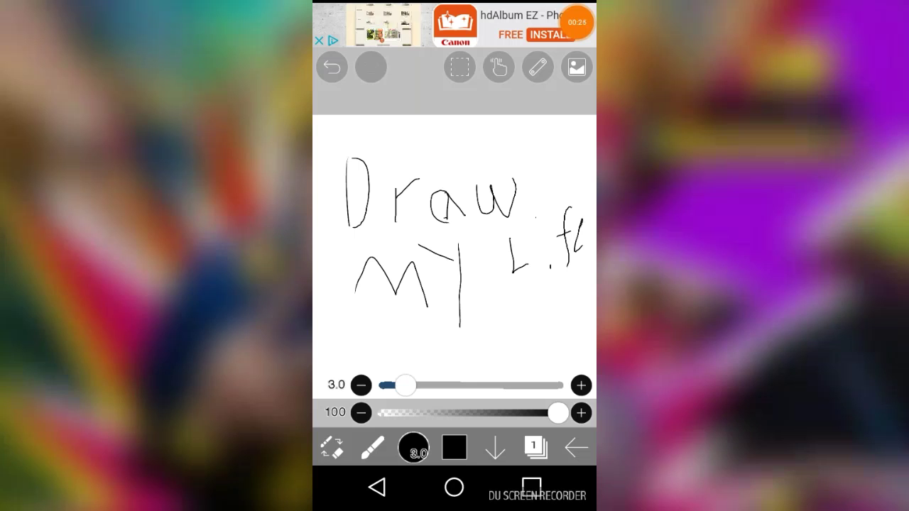
# Scribble heavily across the "Life" lettering
pyautogui.moveTo(498, 248); pyautogui.dragTo(581, 242)
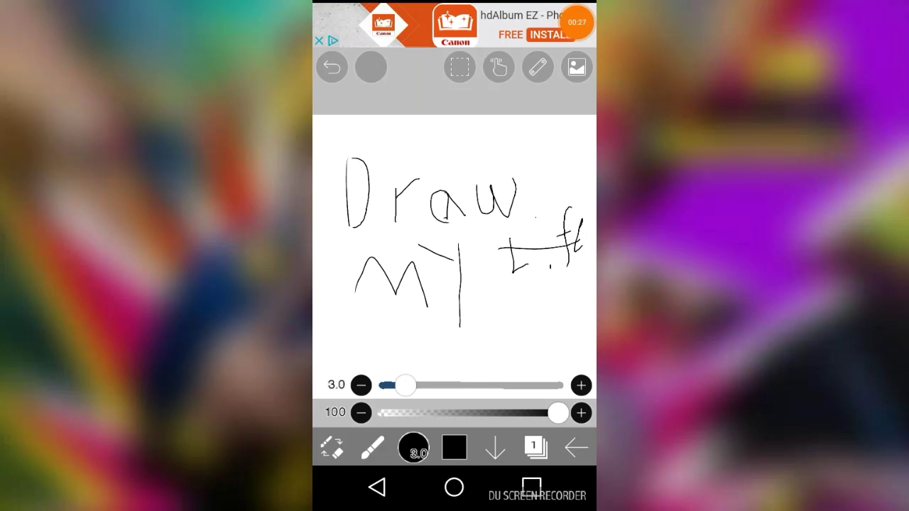
pyautogui.moveTo(489, 334)
pyautogui.mouseDown()
pyautogui.moveTo(561, 334)
pyautogui.moveTo(568, 270)
pyautogui.mouseUp()
pyautogui.moveTo(539, 376)
pyautogui.mouseDown()
pyautogui.moveTo(575, 248)
pyautogui.moveTo(554, 230)
pyautogui.mouseUp()
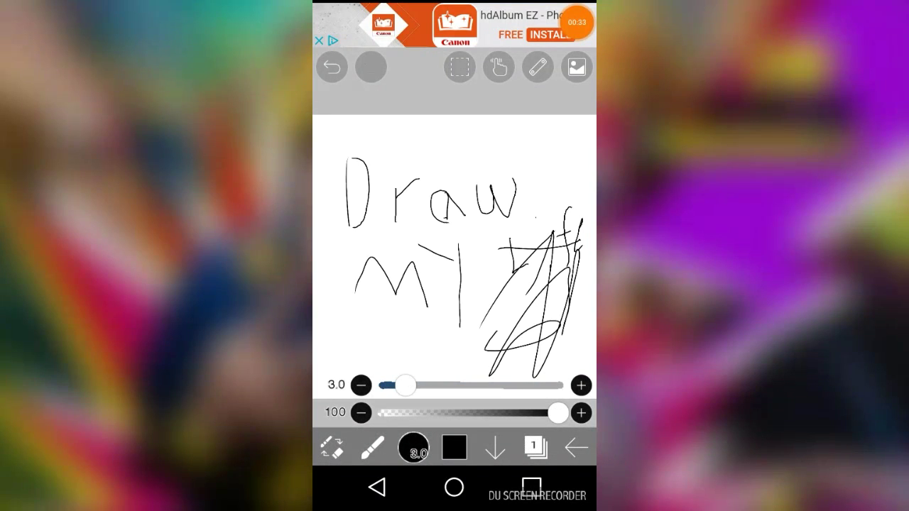
# Erase parts of "Draw my" with the 48.0 eraser
pyautogui.click(331, 447)
pyautogui.moveTo(464, 254); pyautogui.dragTo(396, 338)
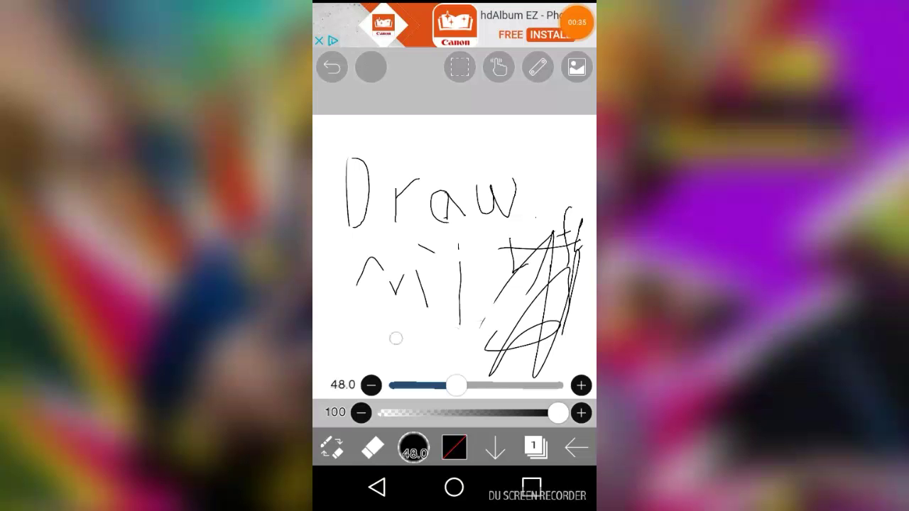
pyautogui.moveTo(508, 222)
pyautogui.mouseDown()
pyautogui.moveTo(432, 322)
pyautogui.moveTo(415, 239)
pyautogui.moveTo(375, 315)
pyautogui.mouseUp()
pyautogui.moveTo(367, 284); pyautogui.dragTo(341, 178)
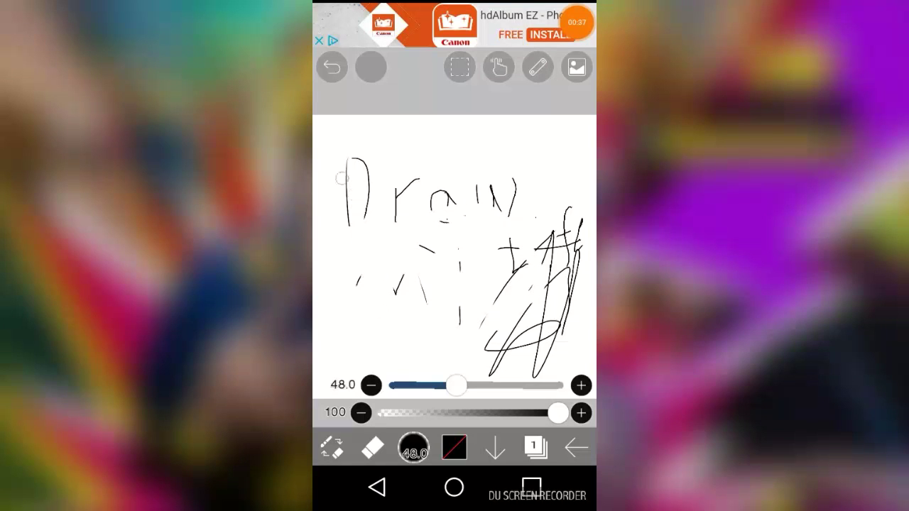
pyautogui.moveTo(342, 220)
pyautogui.mouseDown()
pyautogui.moveTo(340, 164)
pyautogui.moveTo(364, 205)
pyautogui.mouseUp()
# Undo six times to remove the erasing, scribbles and most lettering strokes
pyautogui.click(330, 66)
pyautogui.click(331, 67)
pyautogui.click(331, 67)
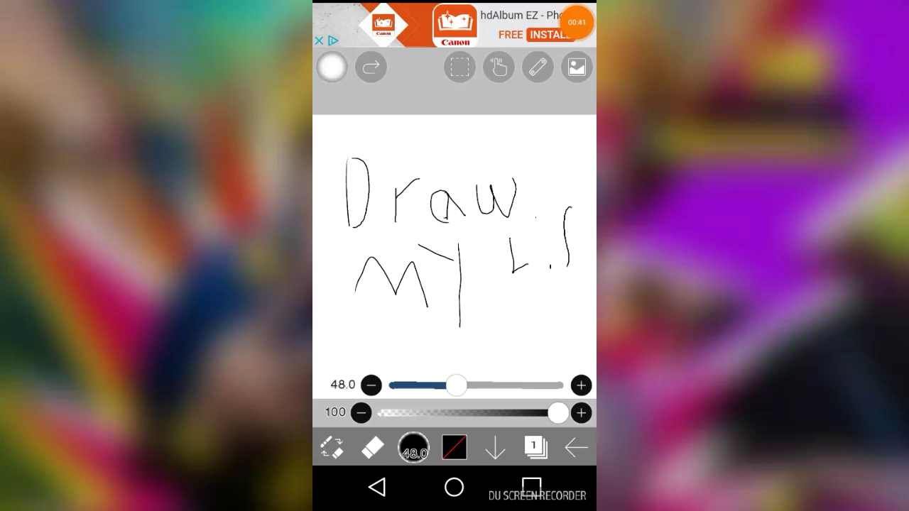
pyautogui.click(330, 66)
pyautogui.click(331, 67)
pyautogui.click(331, 67)
pyautogui.click(331, 67)
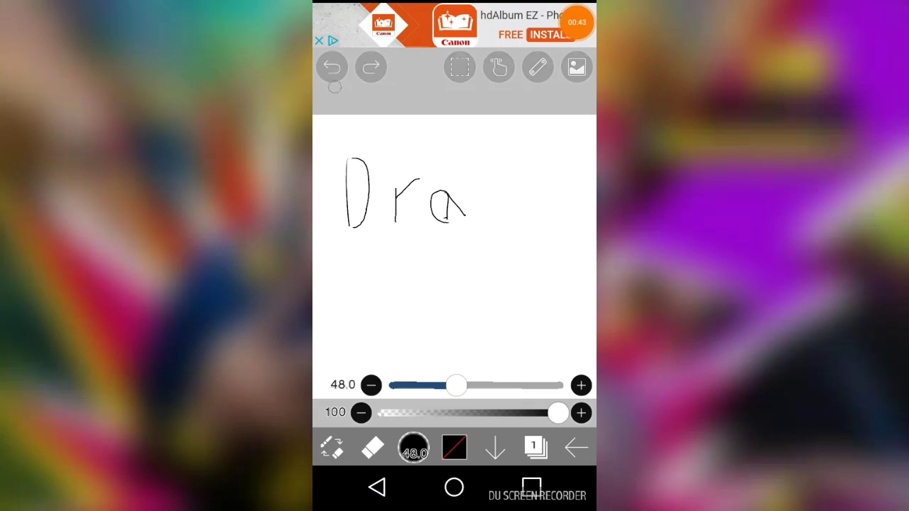
pyautogui.click(331, 67)
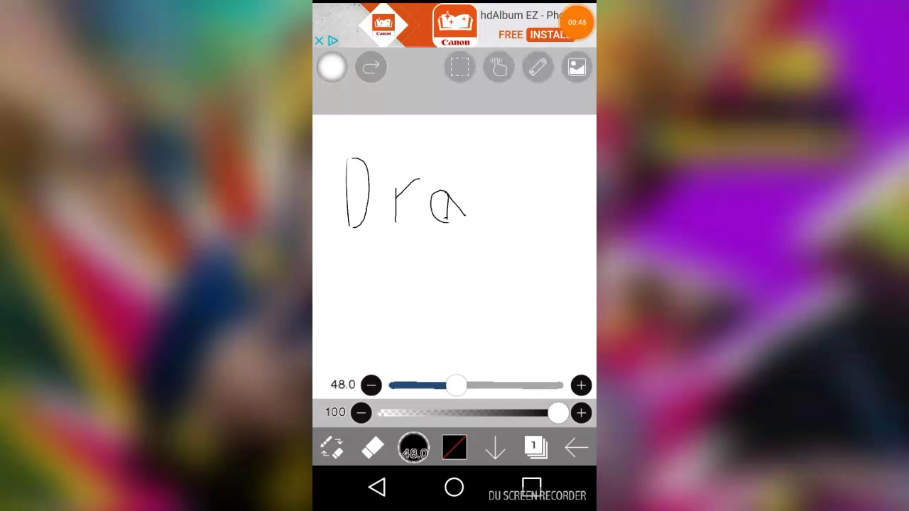
# Erase the remaining a, r and D strokes until the canvas is blank
pyautogui.moveTo(444, 206)
pyautogui.mouseDown()
pyautogui.moveTo(433, 213)
pyautogui.moveTo(383, 181)
pyautogui.mouseUp()
pyautogui.moveTo(405, 213); pyautogui.dragTo(411, 203)
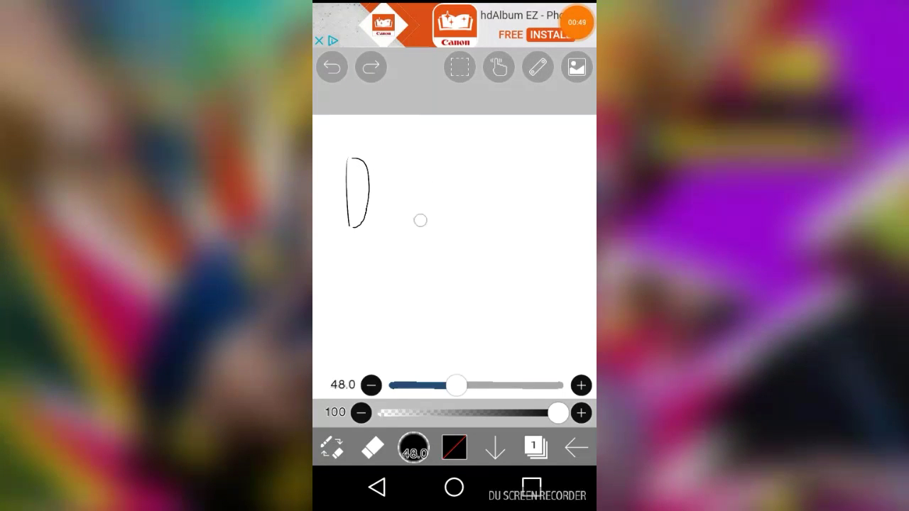
pyautogui.moveTo(364, 169)
pyautogui.mouseDown()
pyautogui.moveTo(365, 213)
pyautogui.moveTo(377, 188)
pyautogui.moveTo(348, 227)
pyautogui.mouseUp()
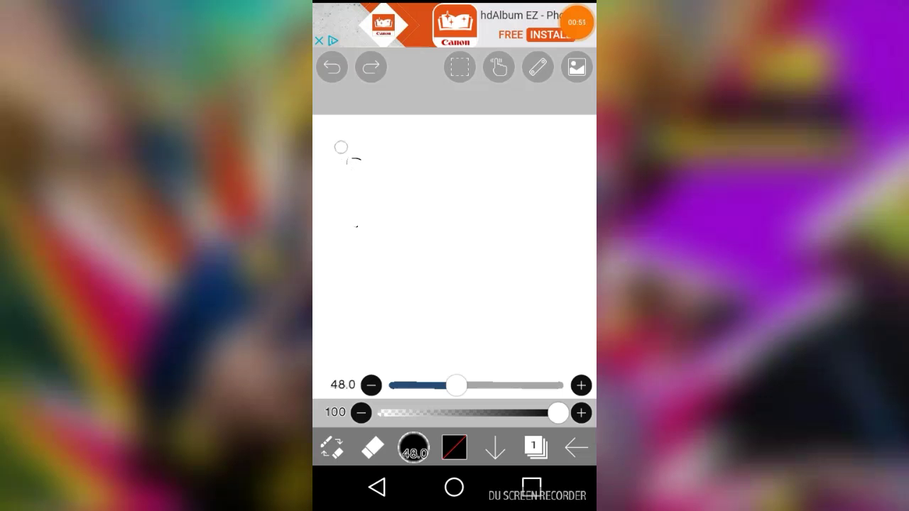
pyautogui.moveTo(341, 146); pyautogui.dragTo(344, 170)
pyautogui.moveTo(361, 212); pyautogui.dragTo(350, 231)
pyautogui.moveTo(345, 139); pyautogui.dragTo(354, 163)
# Sketch two stick figures with the thin black brush
pyautogui.click(331, 447)
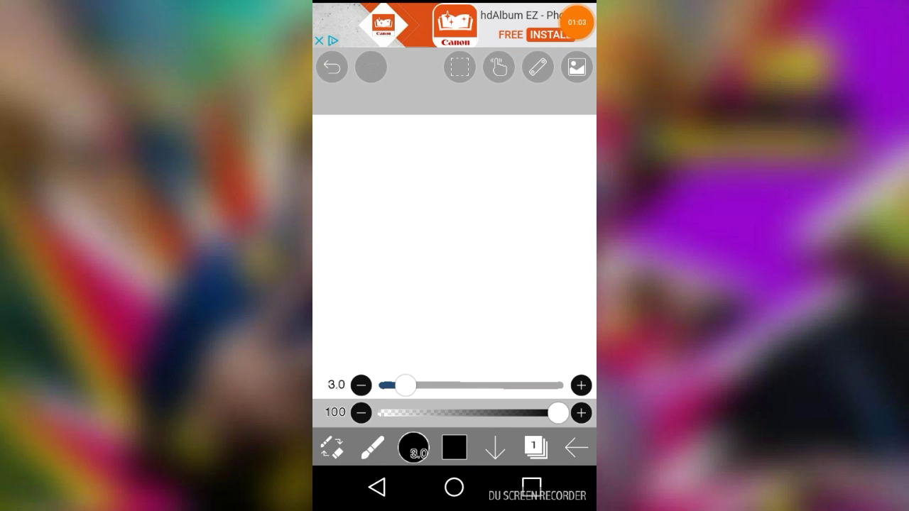
pyautogui.moveTo(355, 343)
pyautogui.mouseDown()
pyautogui.moveTo(380, 264)
pyautogui.moveTo(412, 330)
pyautogui.mouseUp()
pyautogui.moveTo(377, 278); pyautogui.dragTo(379, 193)
pyautogui.moveTo(378, 231)
pyautogui.mouseDown()
pyautogui.moveTo(402, 247)
pyautogui.moveTo(338, 250)
pyautogui.mouseUp()
pyautogui.moveTo(362, 191); pyautogui.dragTo(371, 198)
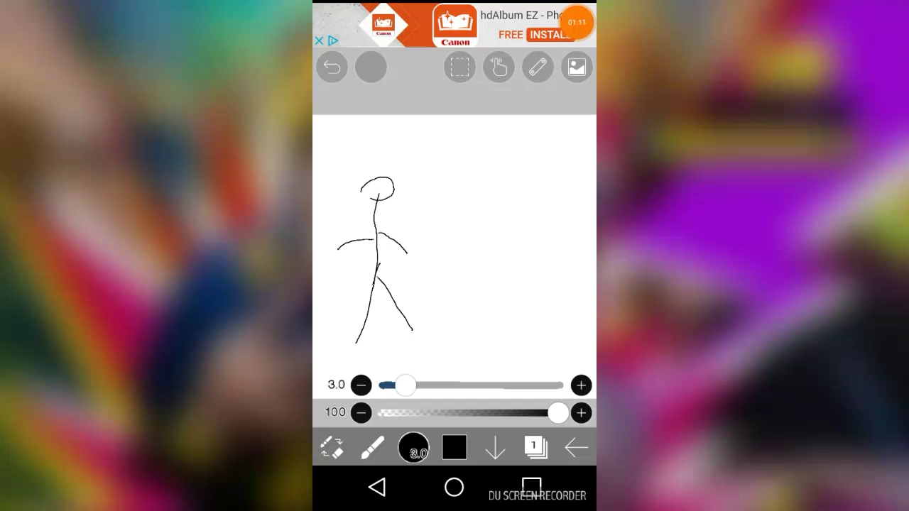
pyautogui.moveTo(451, 318)
pyautogui.mouseDown()
pyautogui.moveTo(475, 277)
pyautogui.moveTo(495, 317)
pyautogui.mouseUp()
pyautogui.moveTo(477, 272)
pyautogui.mouseDown()
pyautogui.moveTo(479, 201)
pyautogui.moveTo(505, 253)
pyautogui.moveTo(434, 239)
pyautogui.mouseUp()
pyautogui.moveTo(457, 176)
pyautogui.mouseDown()
pyautogui.moveTo(496, 190)
pyautogui.moveTo(471, 150)
pyautogui.mouseUp()
# Undo the stick figure strokes three times to blank the canvas
pyautogui.click(332, 67)
pyautogui.click(331, 67)
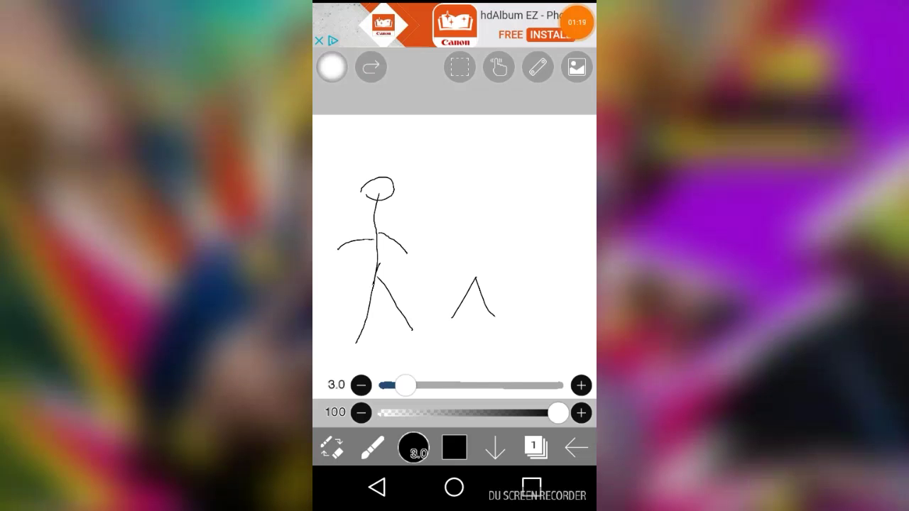
pyautogui.click(331, 66)
pyautogui.click(331, 67)
pyautogui.click(332, 66)
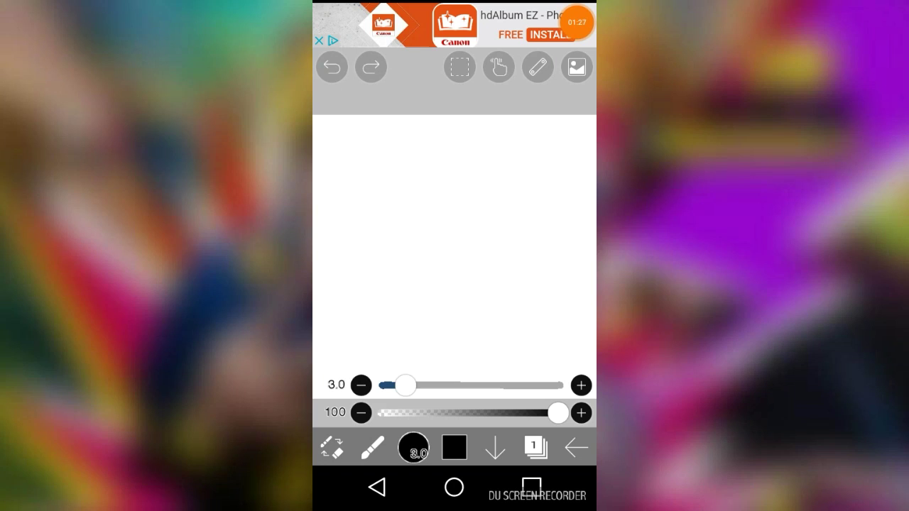
# Sketch an oval with a line extending rightward from it
pyautogui.moveTo(403, 323); pyautogui.dragTo(401, 326)
pyautogui.moveTo(387, 248)
pyautogui.mouseDown()
pyautogui.moveTo(455, 275)
pyautogui.moveTo(482, 189)
pyautogui.moveTo(467, 203)
pyautogui.moveTo(469, 169)
pyautogui.moveTo(479, 179)
pyautogui.mouseUp()
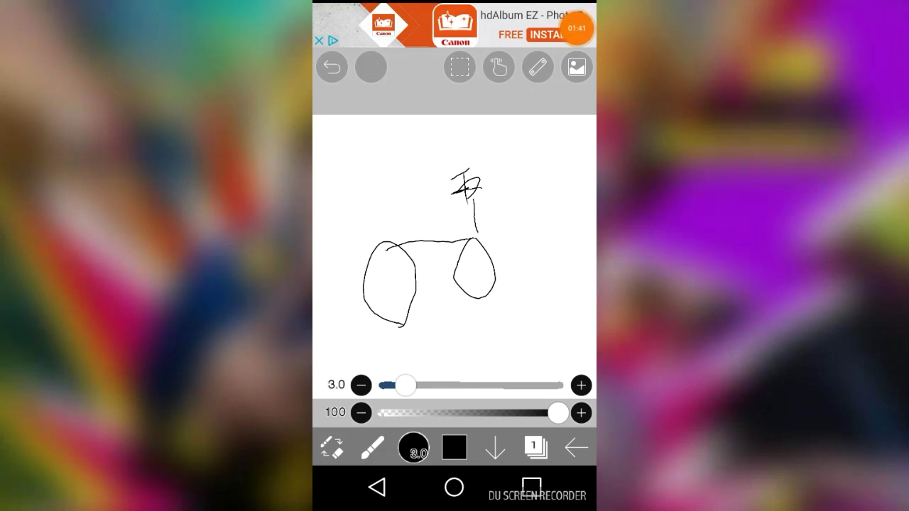
pyautogui.click(577, 22)
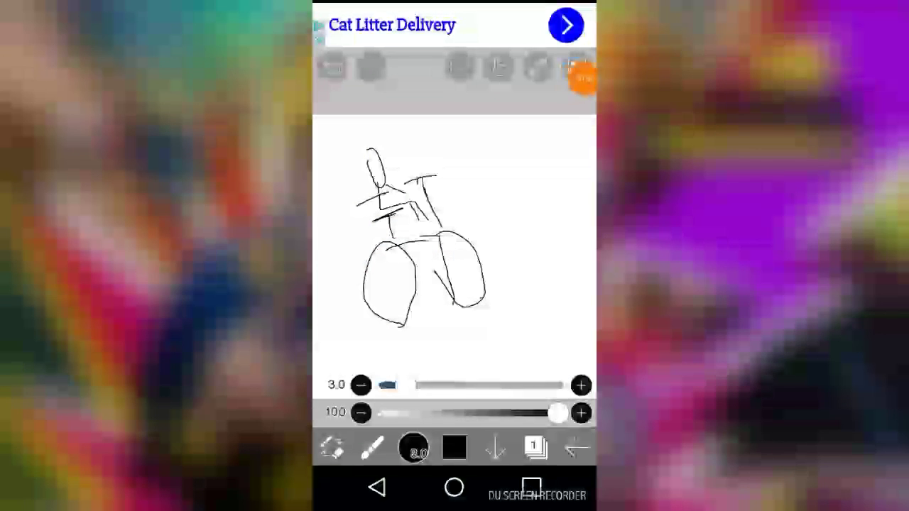
# Add figure strokes at left and tall vertical and diagonal lines along the right edge
pyautogui.moveTo(337, 330)
pyautogui.mouseDown()
pyautogui.moveTo(335, 264)
pyautogui.moveTo(372, 329)
pyautogui.mouseUp()
pyautogui.moveTo(335, 266); pyautogui.dragTo(333, 170)
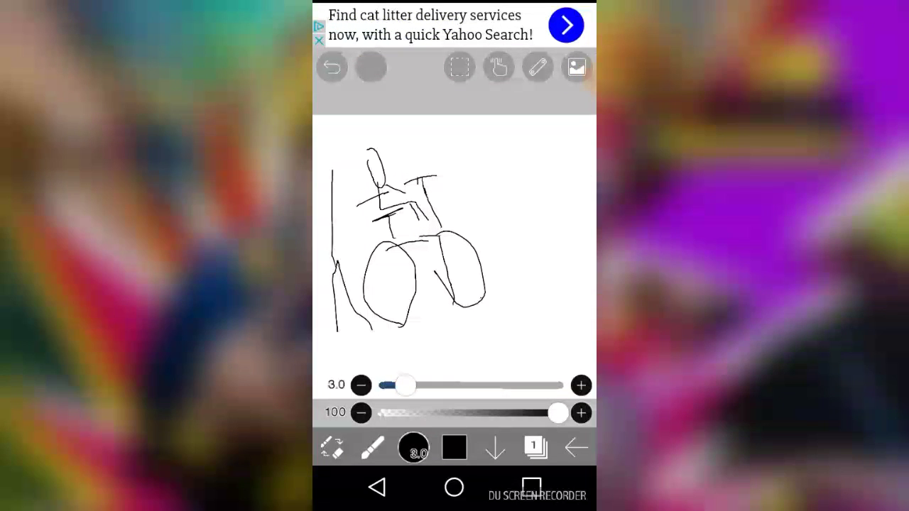
pyautogui.moveTo(356, 204)
pyautogui.mouseDown()
pyautogui.moveTo(337, 205)
pyautogui.moveTo(337, 236)
pyautogui.mouseUp()
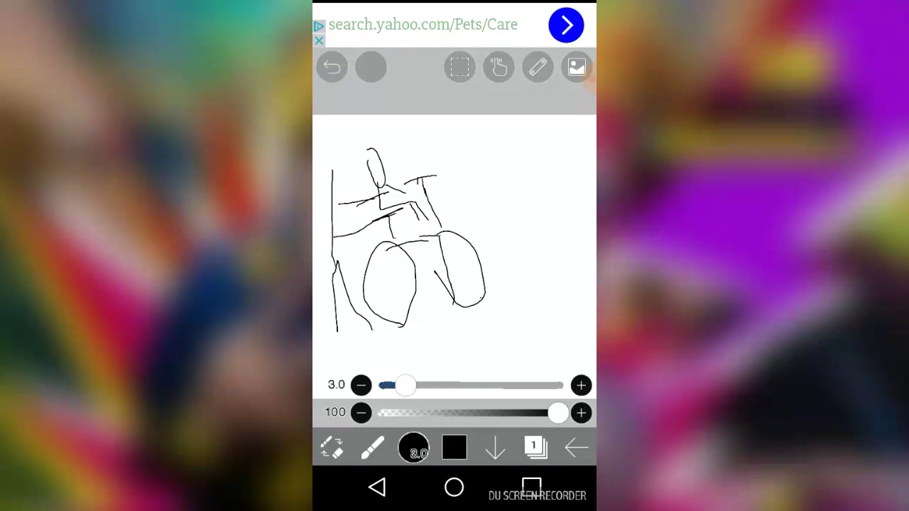
pyautogui.moveTo(572, 284); pyautogui.dragTo(572, 163)
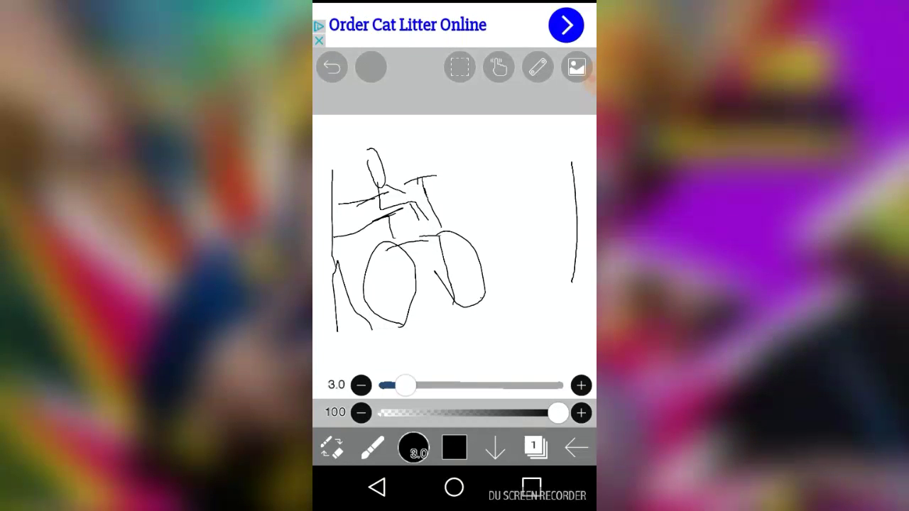
pyautogui.moveTo(568, 161); pyautogui.dragTo(516, 294)
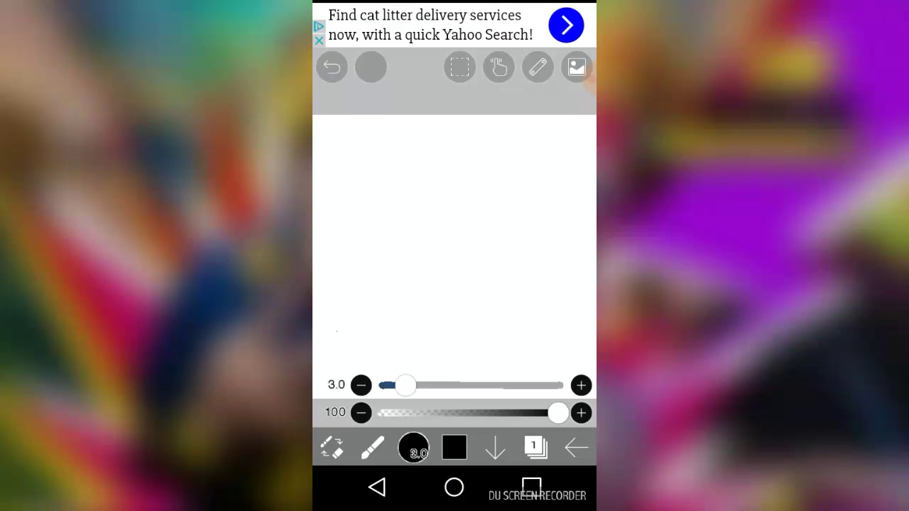
# Draw a box with top lines, a pointed shape and rising strokes, then erase its left side
pyautogui.moveTo(374, 247)
pyautogui.mouseDown()
pyautogui.moveTo(521, 316)
pyautogui.moveTo(497, 332)
pyautogui.moveTo(390, 314)
pyautogui.moveTo(384, 240)
pyautogui.mouseUp()
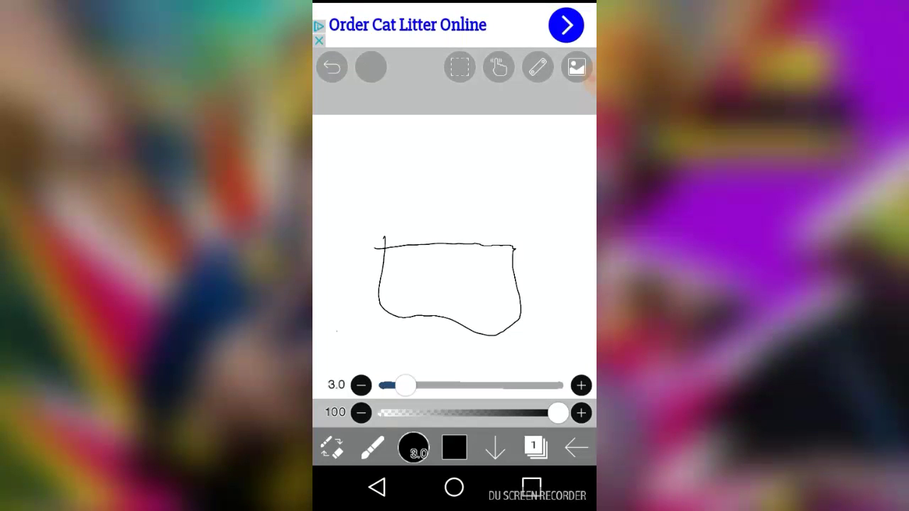
pyautogui.moveTo(406, 236); pyautogui.dragTo(475, 236)
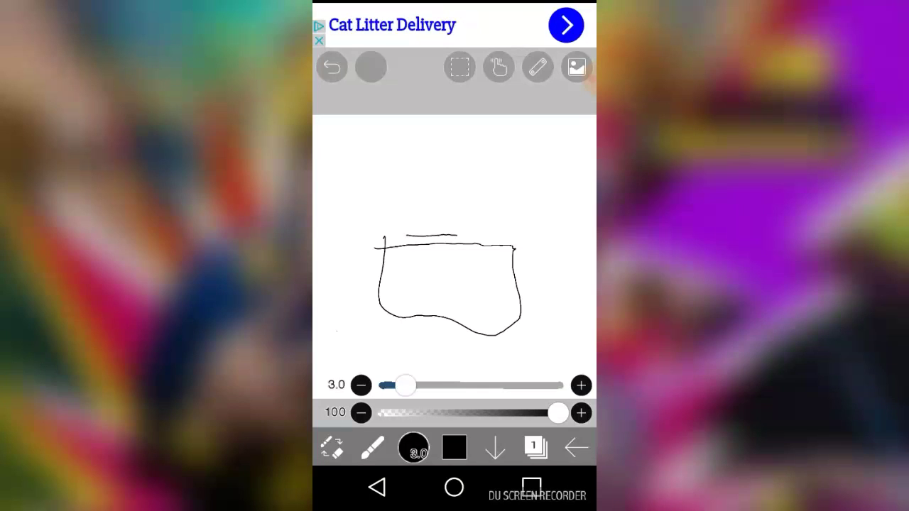
pyautogui.moveTo(416, 231)
pyautogui.mouseDown()
pyautogui.moveTo(385, 247)
pyautogui.moveTo(389, 235)
pyautogui.mouseUp()
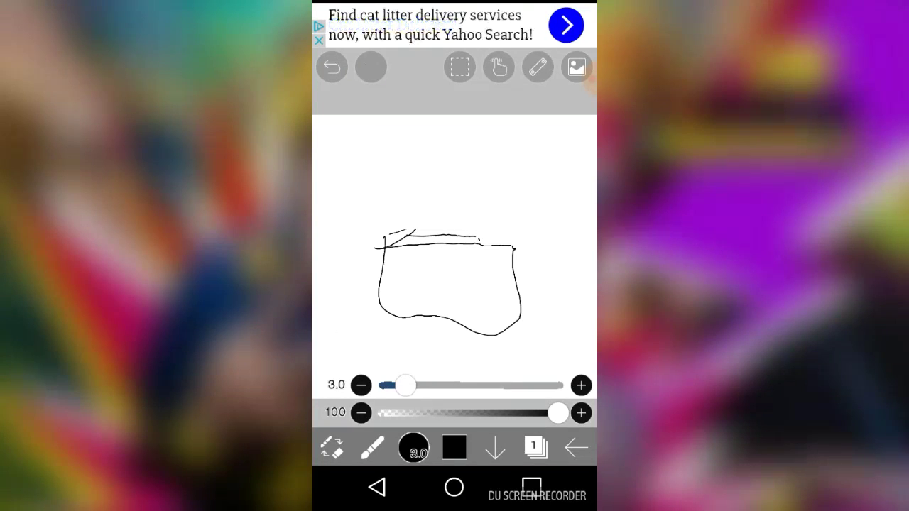
pyautogui.moveTo(474, 217)
pyautogui.mouseDown()
pyautogui.moveTo(476, 245)
pyautogui.moveTo(513, 222)
pyautogui.moveTo(502, 252)
pyautogui.mouseUp()
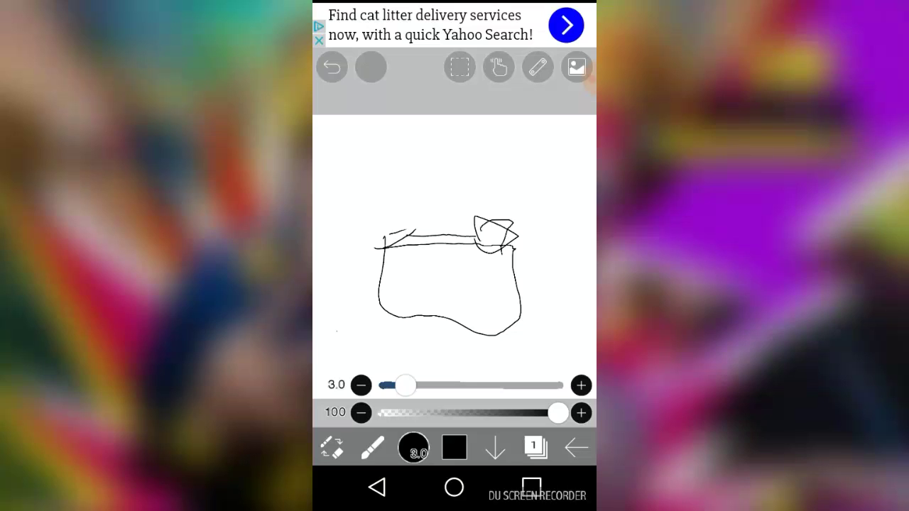
pyautogui.moveTo(437, 192)
pyautogui.mouseDown()
pyautogui.moveTo(433, 236)
pyautogui.moveTo(476, 196)
pyautogui.moveTo(446, 255)
pyautogui.mouseUp()
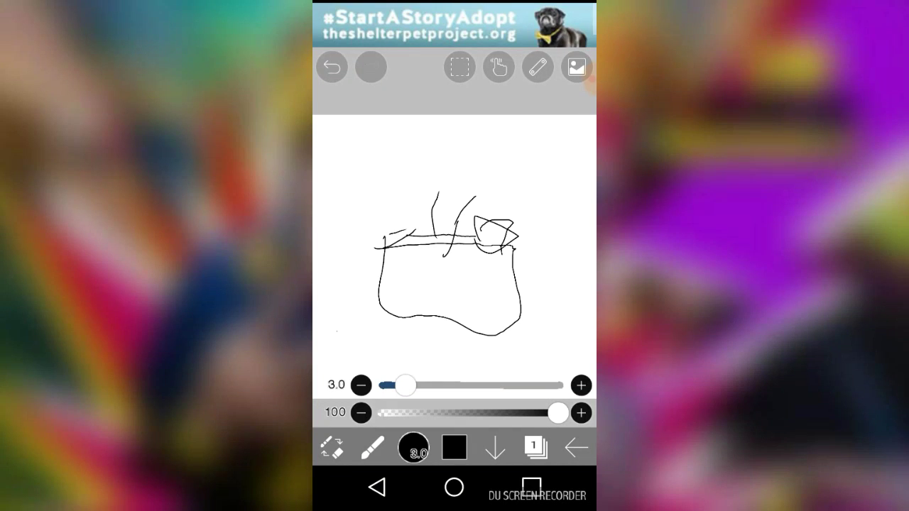
pyautogui.click(331, 448)
pyautogui.moveTo(434, 239); pyautogui.dragTo(411, 234)
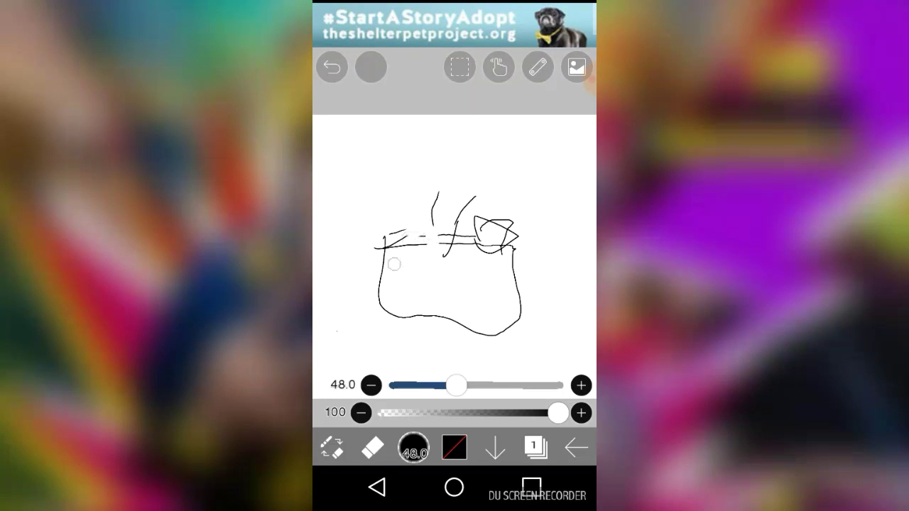
# Erase the box's left side, top dashes and bottom curve
pyautogui.moveTo(392, 293)
pyautogui.mouseDown()
pyautogui.moveTo(380, 207)
pyautogui.moveTo(373, 264)
pyautogui.mouseUp()
pyautogui.moveTo(380, 220); pyautogui.dragTo(383, 284)
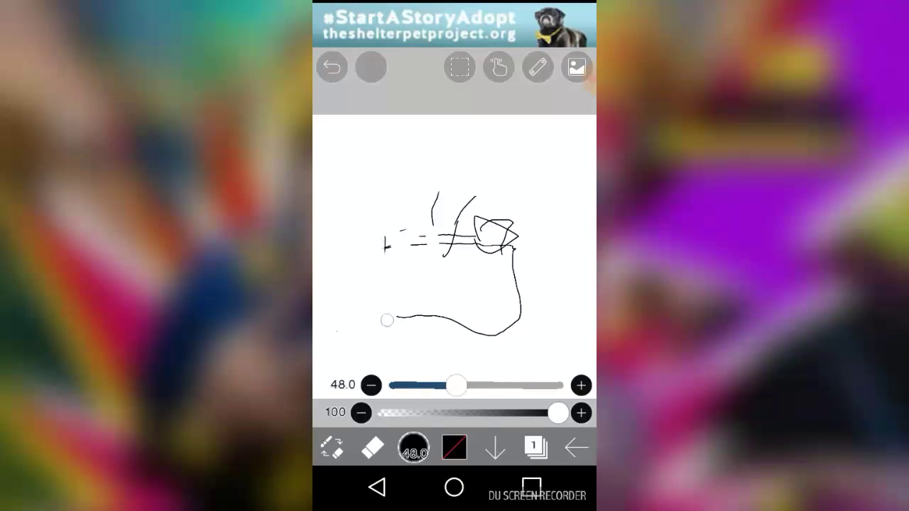
pyautogui.moveTo(379, 247); pyautogui.dragTo(392, 310)
pyautogui.moveTo(393, 215); pyautogui.dragTo(424, 274)
pyautogui.moveTo(420, 234); pyautogui.dragTo(398, 293)
pyautogui.moveTo(386, 229); pyautogui.dragTo(387, 256)
pyautogui.moveTo(399, 322)
pyautogui.mouseDown()
pyautogui.moveTo(504, 328)
pyautogui.moveTo(534, 316)
pyautogui.moveTo(523, 249)
pyautogui.moveTo(512, 314)
pyautogui.moveTo(498, 229)
pyautogui.mouseUp()
# Erase the pointed shape, central fragments and right-side mark, then return to the brush
pyautogui.moveTo(520, 309); pyautogui.dragTo(518, 291)
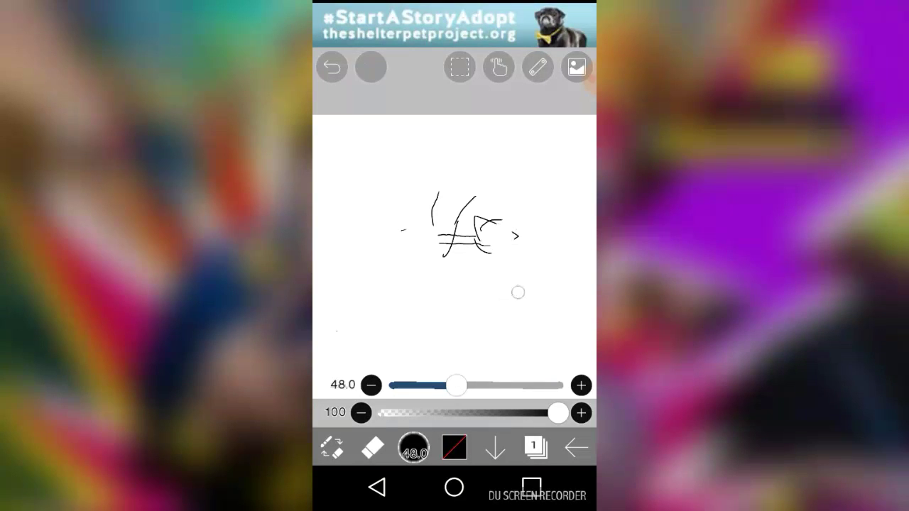
pyautogui.moveTo(474, 200)
pyautogui.mouseDown()
pyautogui.moveTo(514, 283)
pyautogui.moveTo(509, 185)
pyautogui.mouseUp()
pyautogui.moveTo(534, 252)
pyautogui.mouseDown()
pyautogui.moveTo(458, 258)
pyautogui.moveTo(448, 212)
pyautogui.mouseUp()
pyautogui.moveTo(497, 236)
pyautogui.mouseDown()
pyautogui.moveTo(456, 246)
pyautogui.moveTo(475, 258)
pyautogui.mouseUp()
pyautogui.moveTo(479, 192)
pyautogui.mouseDown()
pyautogui.moveTo(483, 272)
pyautogui.moveTo(458, 269)
pyautogui.moveTo(445, 284)
pyautogui.moveTo(397, 227)
pyautogui.mouseUp()
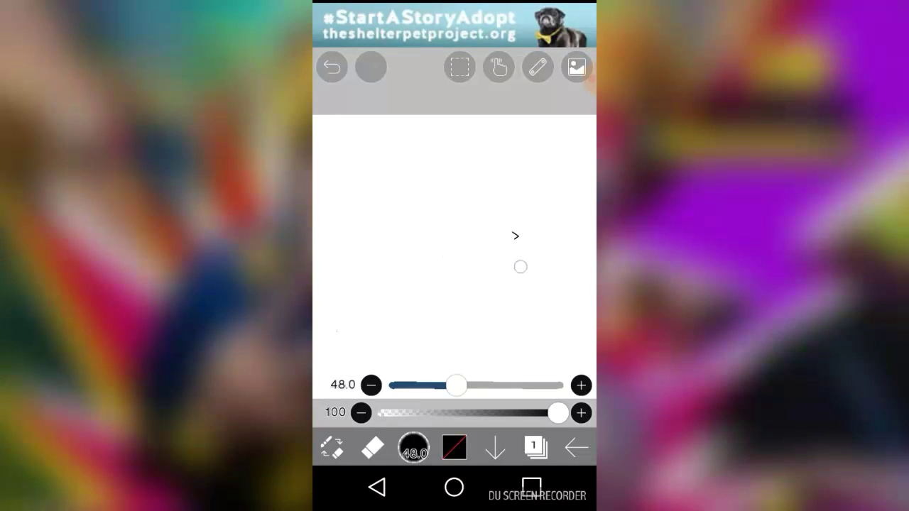
pyautogui.moveTo(544, 241); pyautogui.dragTo(532, 239)
pyautogui.click(559, 243)
pyautogui.click(331, 448)
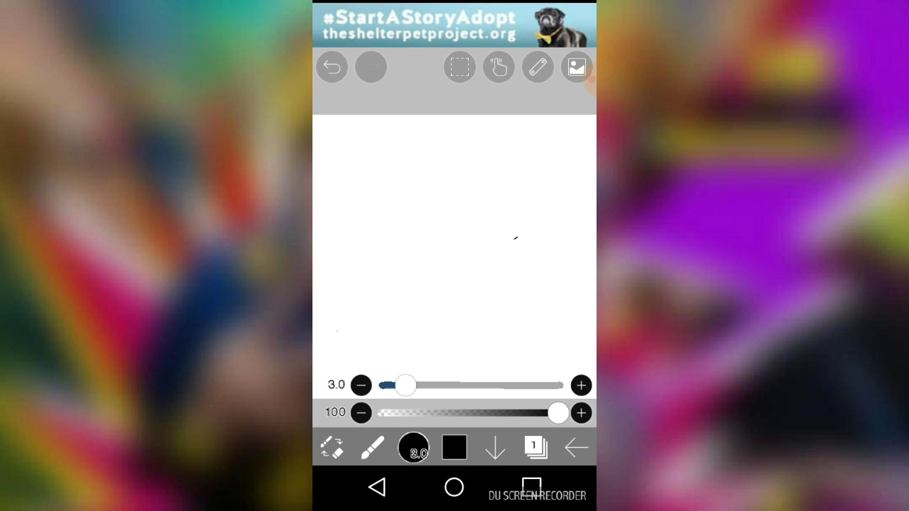
# Sketch an arch over a ground line and a tall rectangle beside it
pyautogui.moveTo(324, 231); pyautogui.dragTo(379, 233)
pyautogui.moveTo(331, 215)
pyautogui.mouseDown()
pyautogui.moveTo(371, 207)
pyautogui.moveTo(389, 119)
pyautogui.moveTo(419, 115)
pyautogui.moveTo(448, 142)
pyautogui.moveTo(460, 220)
pyautogui.mouseUp()
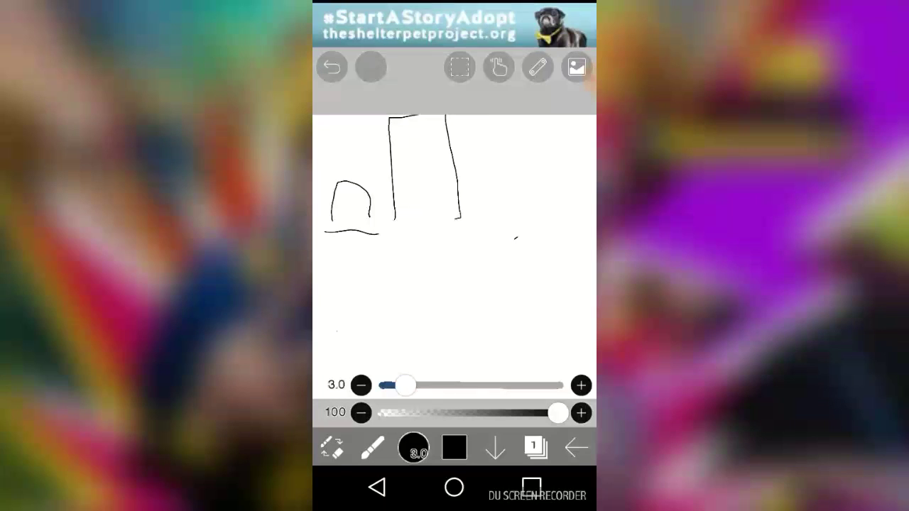
pyautogui.moveTo(383, 241)
pyautogui.mouseDown()
pyautogui.moveTo(459, 218)
pyautogui.moveTo(470, 119)
pyautogui.moveTo(523, 125)
pyautogui.moveTo(541, 176)
pyautogui.mouseUp()
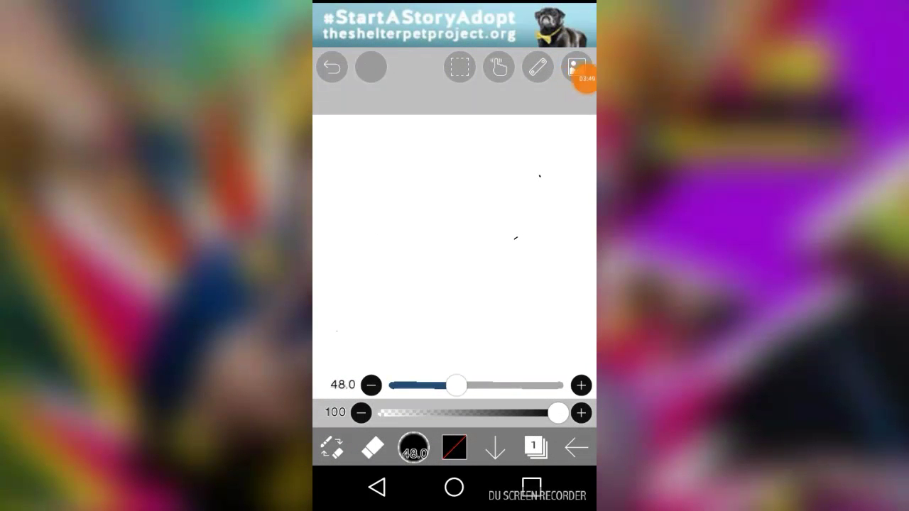
# Draw a left stick figure with body, legs, arms and long hair using the 3.0 brush
pyautogui.click(331, 447)
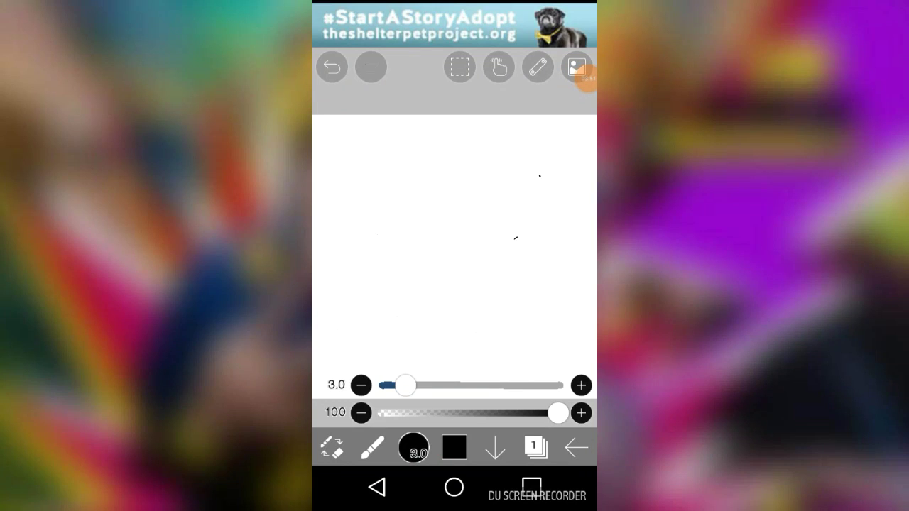
pyautogui.moveTo(377, 244); pyautogui.dragTo(383, 321)
pyautogui.moveTo(378, 242); pyautogui.dragTo(419, 293)
pyautogui.moveTo(374, 247)
pyautogui.mouseDown()
pyautogui.moveTo(367, 176)
pyautogui.moveTo(415, 236)
pyautogui.mouseUp()
pyautogui.moveTo(376, 200)
pyautogui.mouseDown()
pyautogui.moveTo(350, 220)
pyautogui.moveTo(371, 190)
pyautogui.moveTo(355, 215)
pyautogui.mouseUp()
pyautogui.moveTo(347, 153)
pyautogui.mouseDown()
pyautogui.moveTo(345, 199)
pyautogui.moveTo(376, 150)
pyautogui.moveTo(398, 184)
pyautogui.moveTo(376, 146)
pyautogui.moveTo(378, 169)
pyautogui.mouseUp()
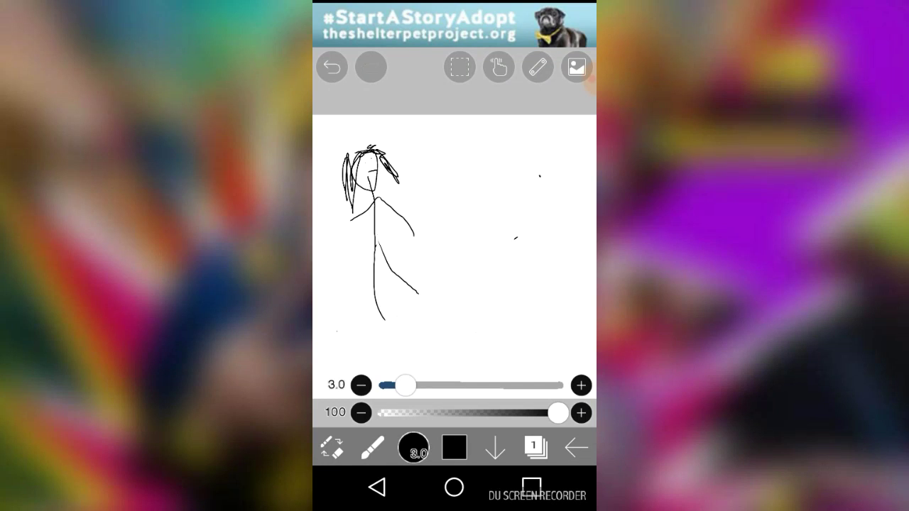
# Draw a right stick figure with round head, arms, two legs and a mouth
pyautogui.moveTo(483, 198)
pyautogui.mouseDown()
pyautogui.moveTo(468, 195)
pyautogui.moveTo(494, 287)
pyautogui.mouseUp()
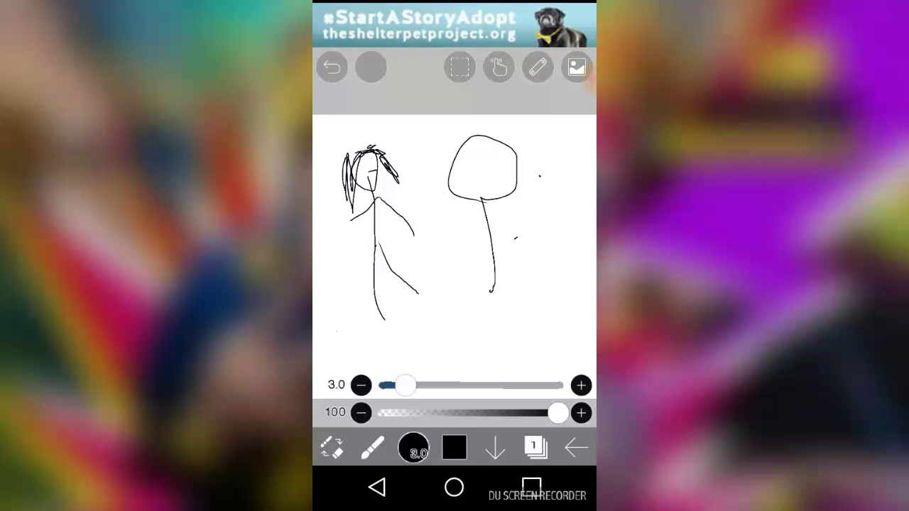
pyautogui.moveTo(453, 224)
pyautogui.mouseDown()
pyautogui.moveTo(491, 239)
pyautogui.moveTo(533, 212)
pyautogui.mouseUp()
pyautogui.moveTo(495, 240); pyautogui.dragTo(509, 239)
pyautogui.moveTo(494, 286); pyautogui.dragTo(469, 313)
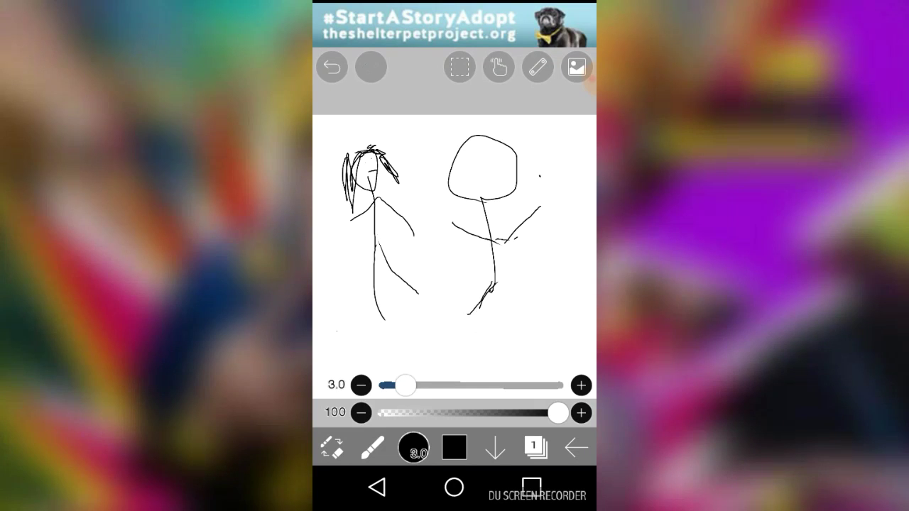
pyautogui.moveTo(490, 283); pyautogui.dragTo(519, 302)
pyautogui.moveTo(457, 186)
pyautogui.mouseDown()
pyautogui.moveTo(516, 169)
pyautogui.moveTo(490, 200)
pyautogui.mouseUp()
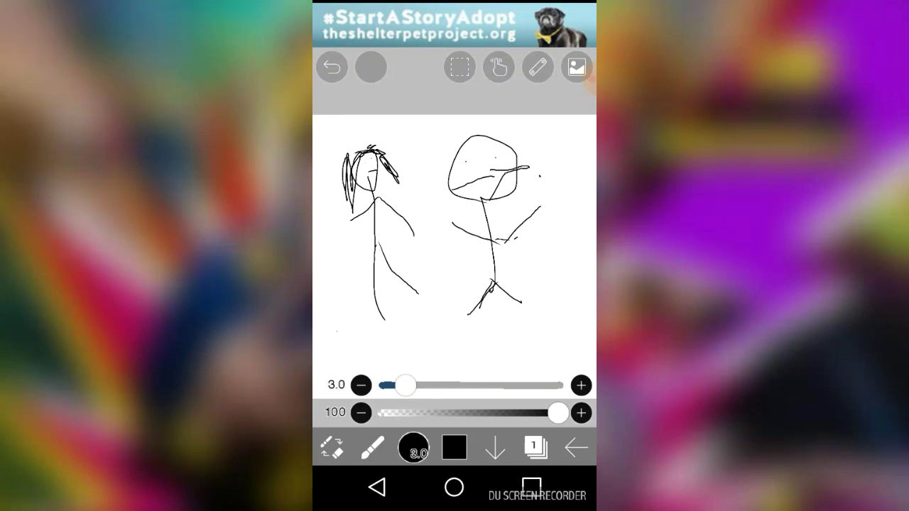
# Erase the left long-haired stick figure with the size 48 eraser
pyautogui.click(331, 448)
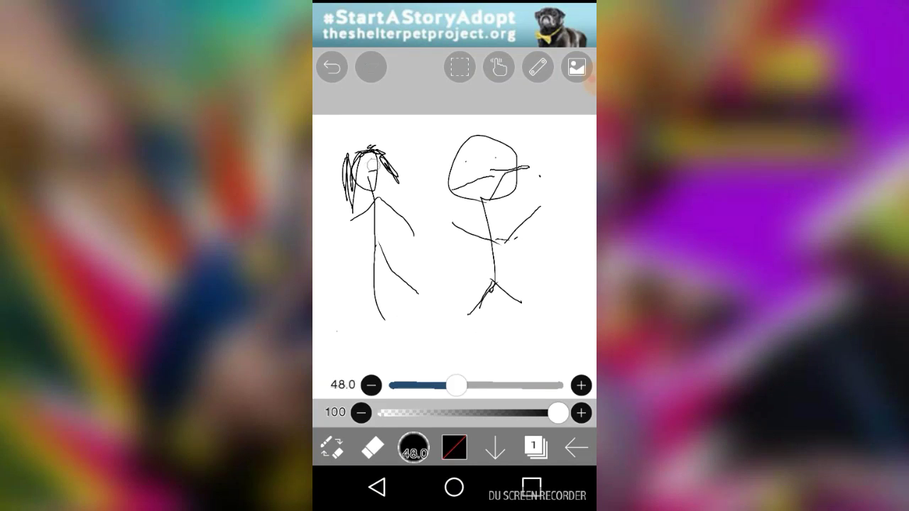
pyautogui.moveTo(374, 164); pyautogui.dragTo(375, 305)
pyautogui.moveTo(358, 218); pyautogui.dragTo(387, 364)
pyautogui.moveTo(381, 298); pyautogui.dragTo(372, 149)
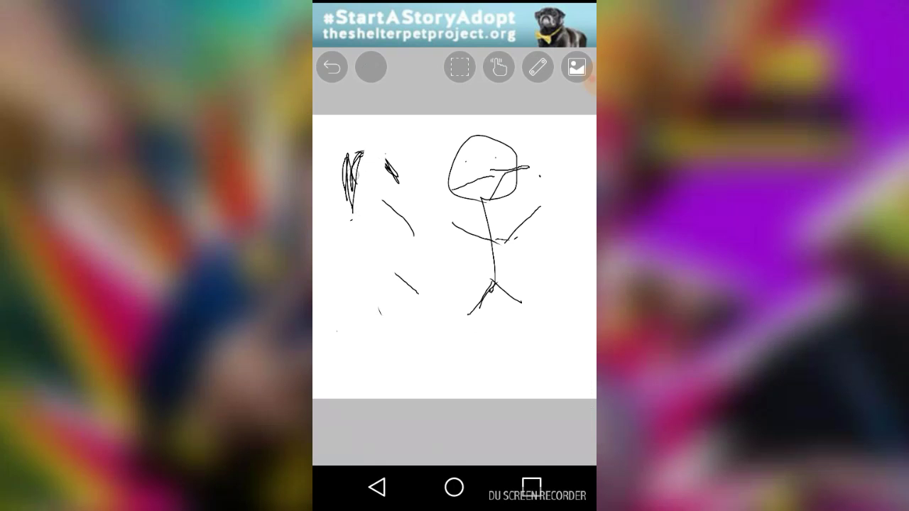
pyautogui.moveTo(337, 241)
pyautogui.mouseDown()
pyautogui.moveTo(348, 163)
pyautogui.moveTo(366, 125)
pyautogui.mouseUp()
pyautogui.moveTo(376, 267)
pyautogui.mouseDown()
pyautogui.moveTo(393, 172)
pyautogui.moveTo(391, 252)
pyautogui.mouseUp()
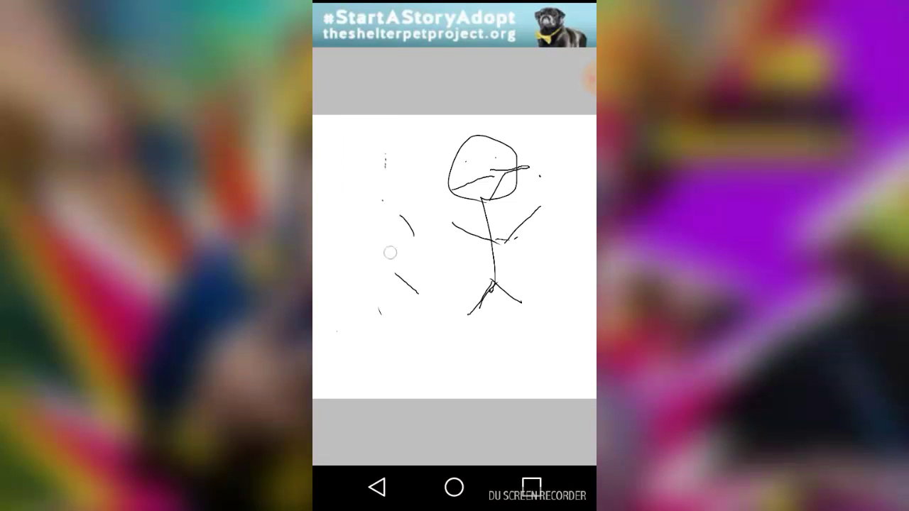
pyautogui.moveTo(388, 147); pyautogui.dragTo(375, 250)
pyautogui.moveTo(381, 167); pyautogui.dragTo(389, 308)
pyautogui.moveTo(408, 226); pyautogui.dragTo(405, 304)
pyautogui.moveTo(405, 178)
pyautogui.mouseDown()
pyautogui.moveTo(422, 240)
pyautogui.moveTo(420, 315)
pyautogui.mouseUp()
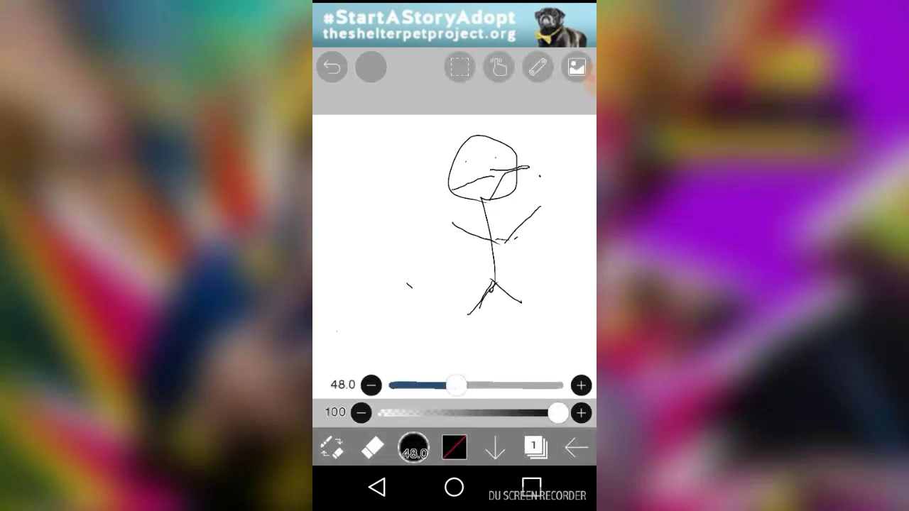
# Sketch a looping scribbled shape at the upper left with the brush
pyautogui.click(372, 447)
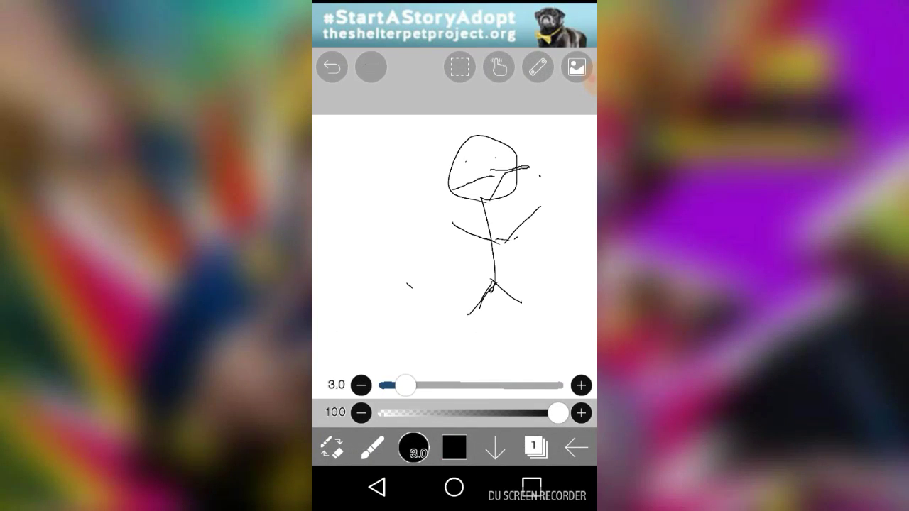
pyautogui.moveTo(355, 198)
pyautogui.mouseDown()
pyautogui.moveTo(383, 130)
pyautogui.moveTo(411, 155)
pyautogui.moveTo(357, 183)
pyautogui.moveTo(350, 210)
pyautogui.moveTo(353, 117)
pyautogui.moveTo(362, 178)
pyautogui.mouseUp()
pyautogui.moveTo(375, 132)
pyautogui.mouseDown()
pyautogui.moveTo(424, 128)
pyautogui.moveTo(421, 197)
pyautogui.mouseUp()
# Erase the upper-left scribbled shape and switch back to the thin black brush
pyautogui.click(373, 448)
pyautogui.moveTo(368, 166); pyautogui.dragTo(375, 296)
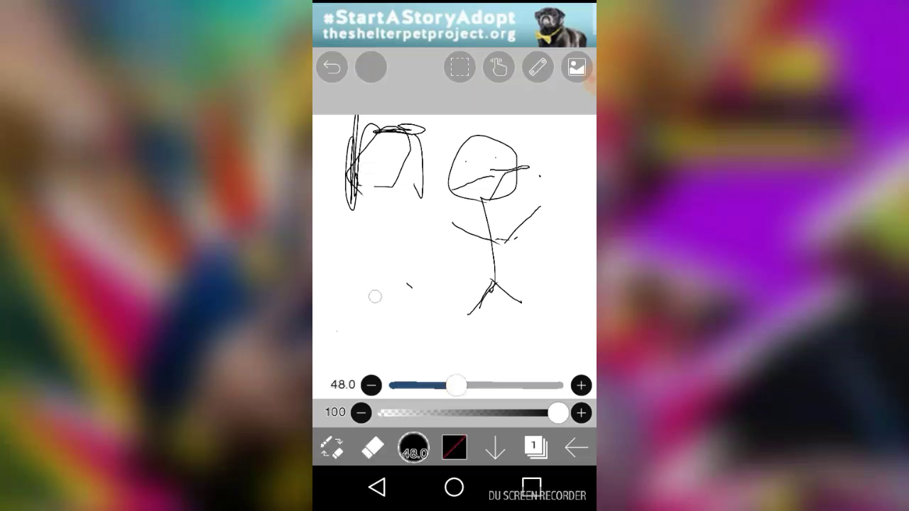
pyautogui.moveTo(362, 192)
pyautogui.mouseDown()
pyautogui.moveTo(348, 128)
pyautogui.moveTo(354, 213)
pyautogui.mouseUp()
pyautogui.moveTo(358, 128); pyautogui.dragTo(392, 178)
pyautogui.moveTo(390, 131)
pyautogui.mouseDown()
pyautogui.moveTo(397, 176)
pyautogui.moveTo(415, 121)
pyautogui.moveTo(422, 184)
pyautogui.mouseUp()
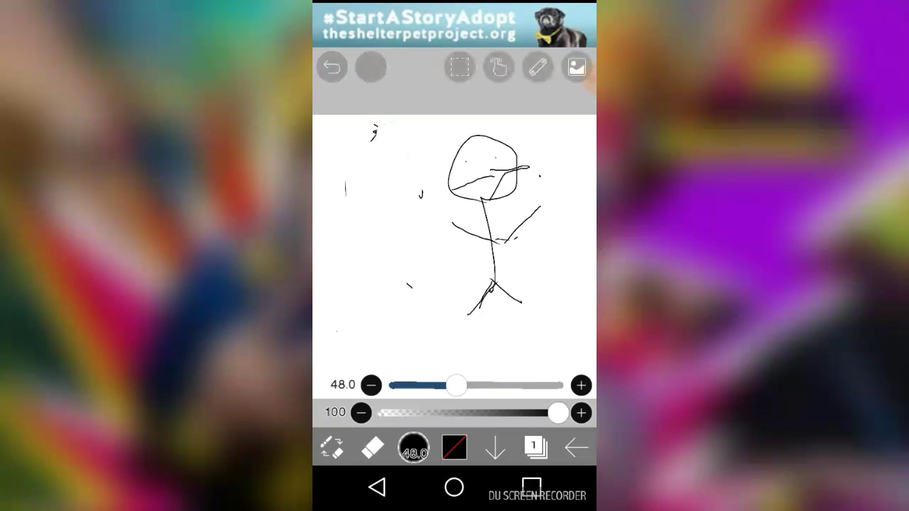
pyautogui.click(332, 447)
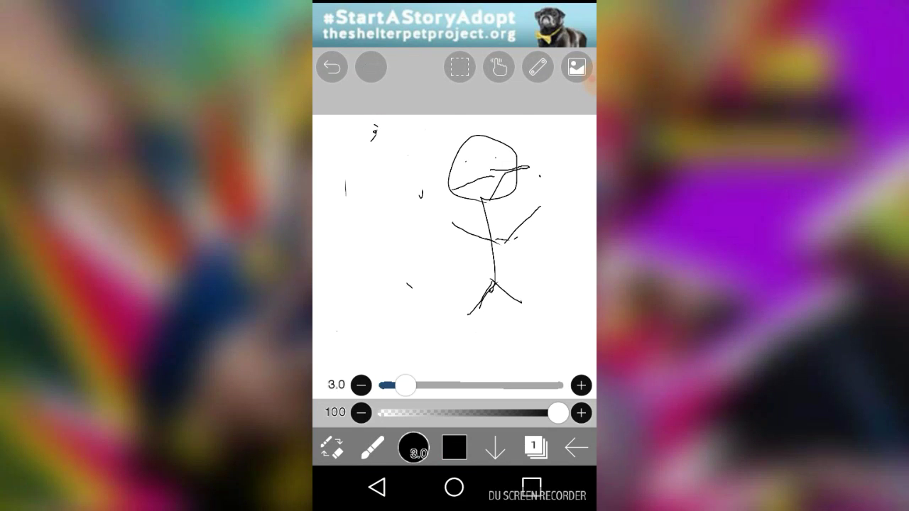
# Draw a round head, body and two legs on the left with the 3 px brush
pyautogui.moveTo(377, 191)
pyautogui.mouseDown()
pyautogui.moveTo(363, 142)
pyautogui.moveTo(397, 115)
pyautogui.moveTo(425, 146)
pyautogui.moveTo(394, 191)
pyautogui.mouseUp()
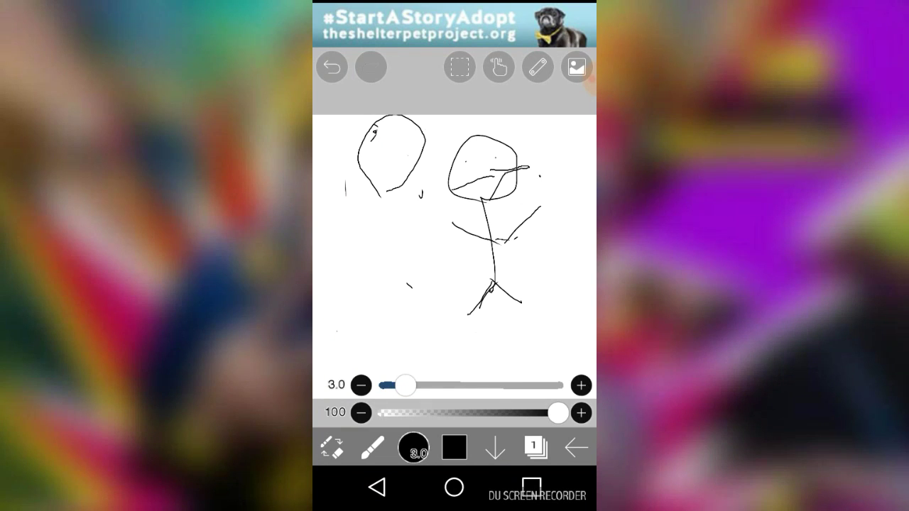
pyautogui.moveTo(375, 197)
pyautogui.mouseDown()
pyautogui.moveTo(386, 196)
pyautogui.moveTo(381, 302)
pyautogui.moveTo(401, 348)
pyautogui.mouseUp()
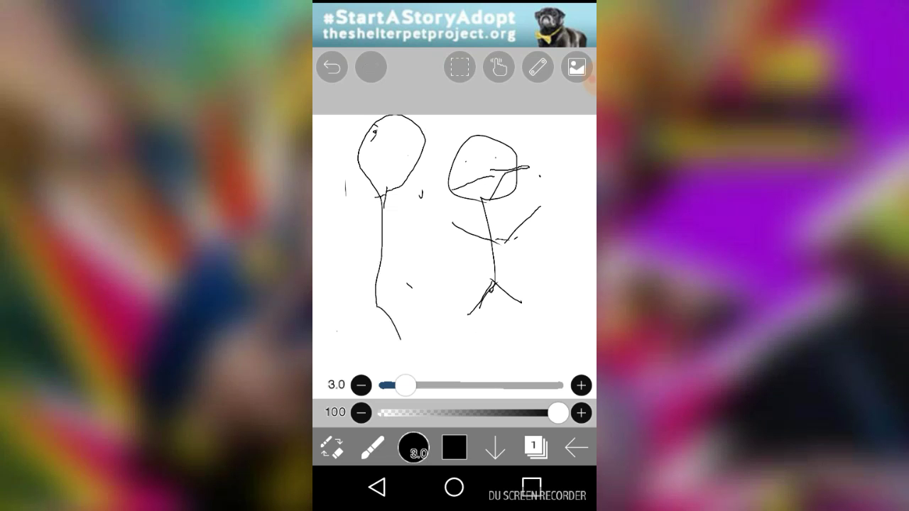
pyautogui.moveTo(374, 313); pyautogui.dragTo(325, 351)
# Add long hair around the left figure's head
pyautogui.moveTo(408, 120); pyautogui.dragTo(440, 180)
pyautogui.moveTo(415, 143); pyautogui.dragTo(433, 207)
pyautogui.moveTo(402, 117); pyautogui.dragTo(437, 186)
pyautogui.moveTo(373, 119)
pyautogui.mouseDown()
pyautogui.moveTo(423, 163)
pyautogui.moveTo(414, 122)
pyautogui.moveTo(369, 135)
pyautogui.moveTo(349, 175)
pyautogui.mouseUp()
pyautogui.moveTo(366, 143)
pyautogui.mouseDown()
pyautogui.moveTo(342, 200)
pyautogui.moveTo(356, 152)
pyautogui.mouseUp()
pyautogui.moveTo(386, 124)
pyautogui.mouseDown()
pyautogui.moveTo(361, 141)
pyautogui.moveTo(391, 118)
pyautogui.moveTo(405, 122)
pyautogui.mouseUp()
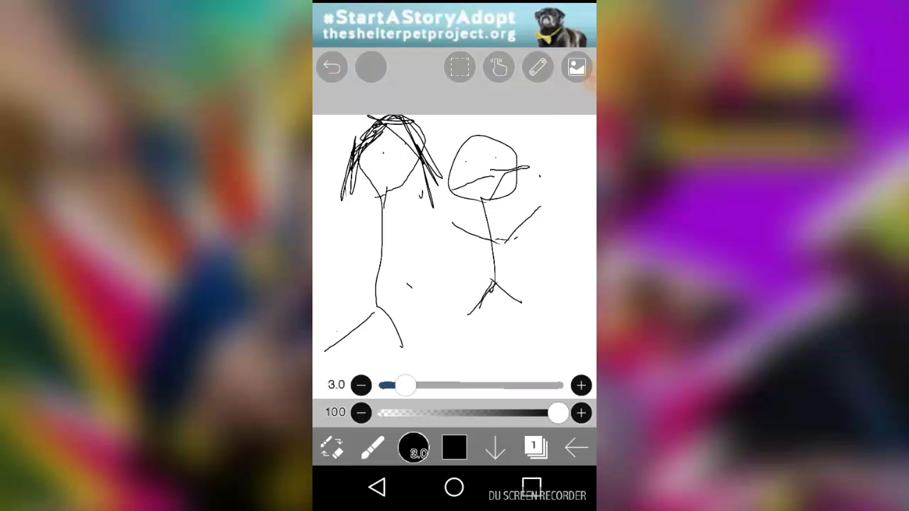
# Add a face line and two arms, and thicken the right figure's mouth
pyautogui.moveTo(415, 176); pyautogui.dragTo(366, 174)
pyautogui.moveTo(385, 245)
pyautogui.mouseDown()
pyautogui.moveTo(412, 285)
pyautogui.moveTo(320, 297)
pyautogui.mouseUp()
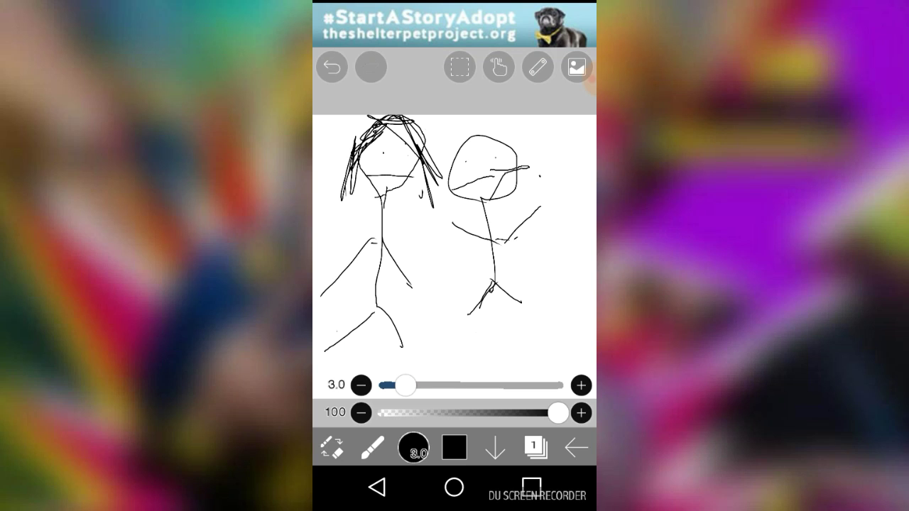
pyautogui.moveTo(492, 168); pyautogui.dragTo(512, 168)
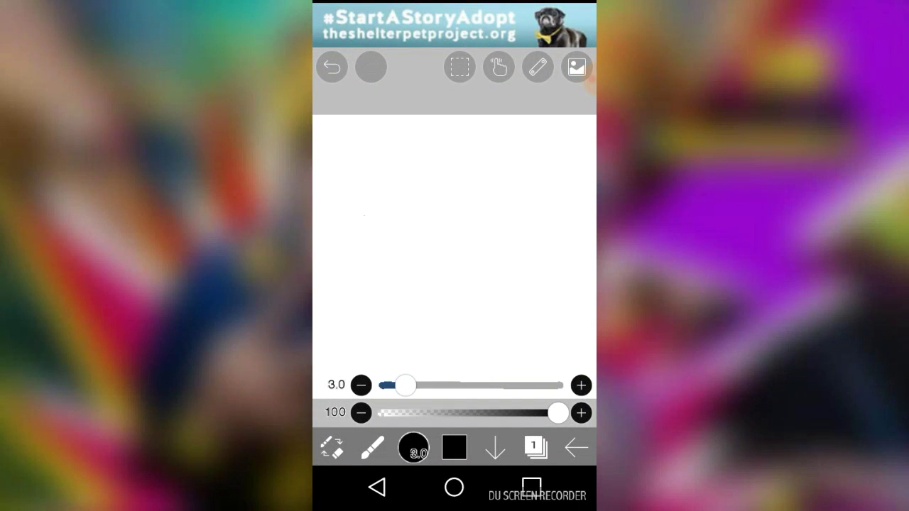
# Draw a rectangular-bodied stick figure with legs, arms and an oval head
pyautogui.moveTo(364, 216)
pyautogui.mouseDown()
pyautogui.moveTo(391, 268)
pyautogui.moveTo(409, 259)
pyautogui.moveTo(405, 269)
pyautogui.mouseUp()
pyautogui.moveTo(377, 239)
pyautogui.mouseDown()
pyautogui.moveTo(387, 254)
pyautogui.moveTo(380, 304)
pyautogui.mouseUp()
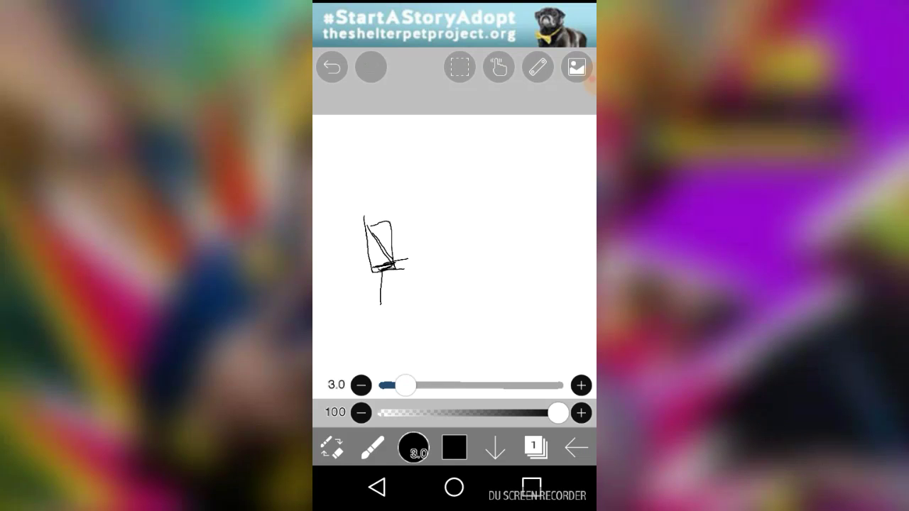
pyautogui.moveTo(388, 271); pyautogui.dragTo(405, 301)
pyautogui.moveTo(399, 237); pyautogui.dragTo(425, 235)
pyautogui.moveTo(372, 259); pyautogui.dragTo(344, 261)
pyautogui.moveTo(371, 220); pyautogui.dragTo(392, 220)
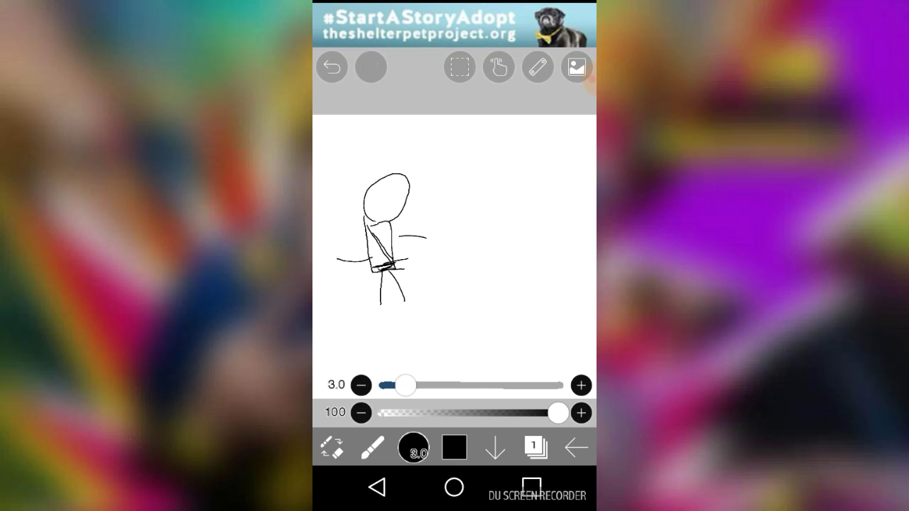
# Try the white colour and eraser, then give the first figure's head an eye and a curved line
pyautogui.click(331, 447)
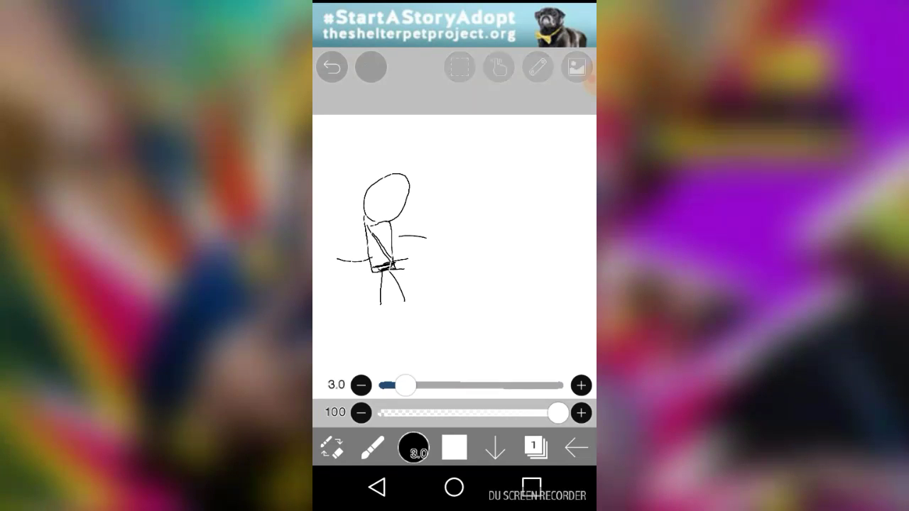
pyautogui.click(372, 448)
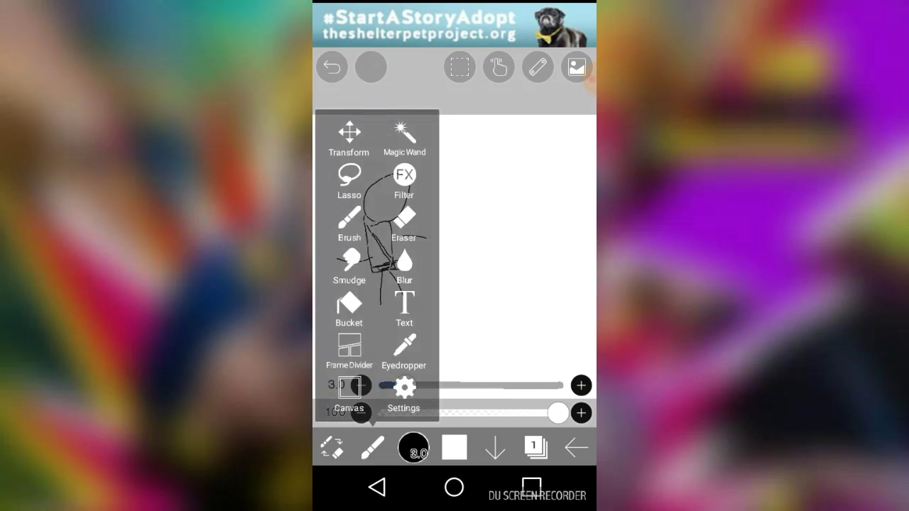
pyautogui.click(404, 221)
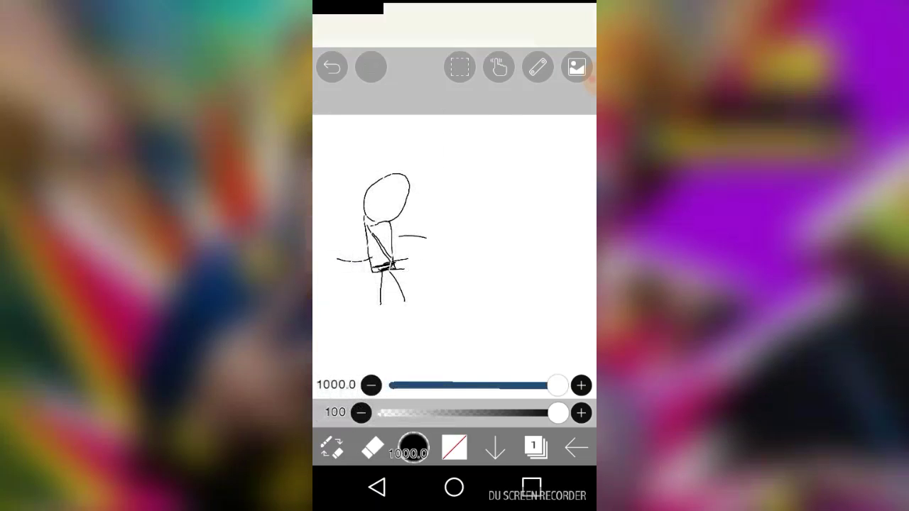
pyautogui.click(373, 448)
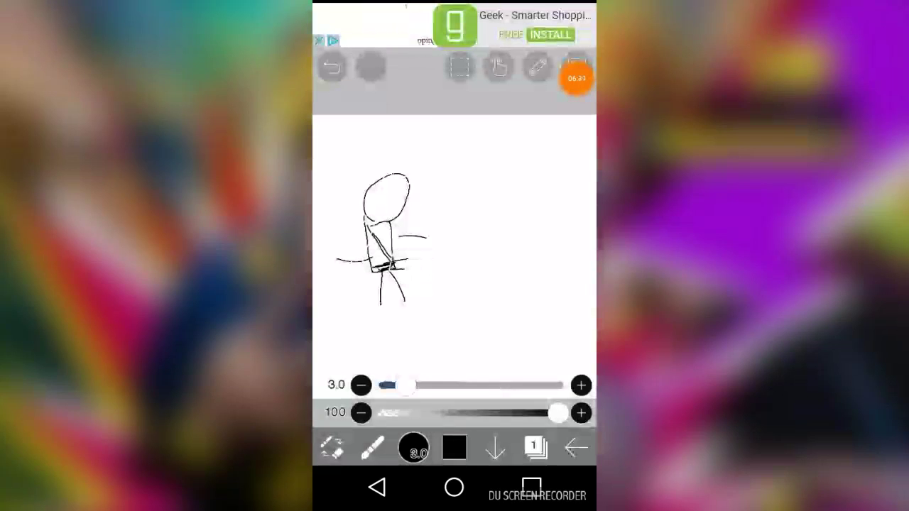
pyautogui.moveTo(397, 191); pyautogui.dragTo(405, 179)
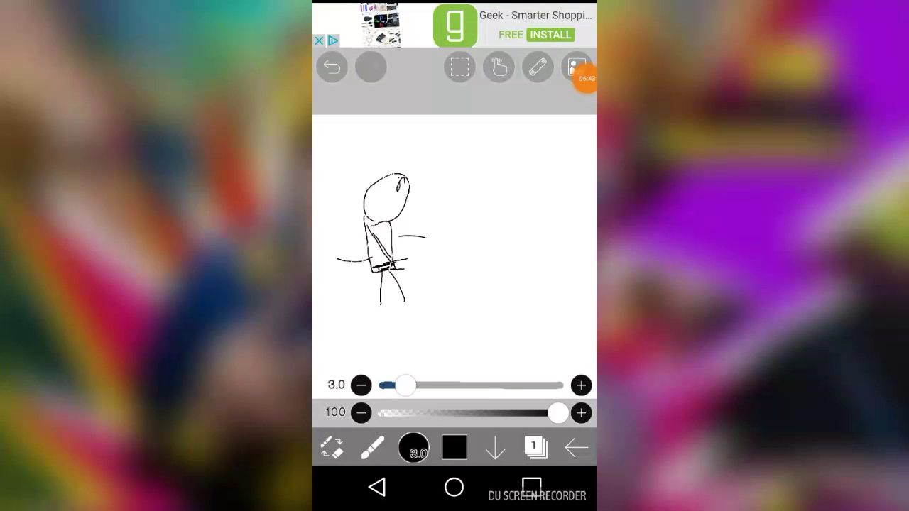
pyautogui.moveTo(365, 204); pyautogui.dragTo(403, 201)
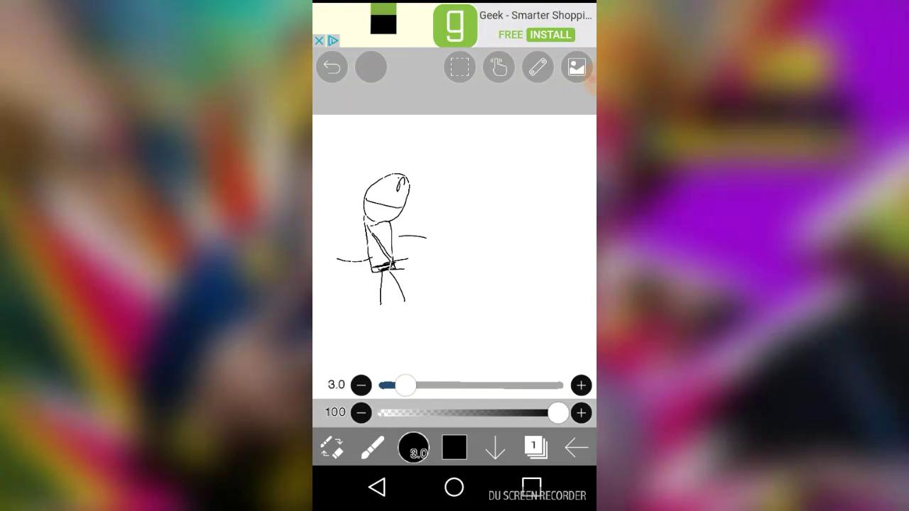
# Draw a long-haired second figure with a body, a scribbled raised hand, two legs and a waist mark
pyautogui.moveTo(483, 156)
pyautogui.mouseDown()
pyautogui.moveTo(461, 206)
pyautogui.moveTo(483, 156)
pyautogui.moveTo(490, 206)
pyautogui.mouseUp()
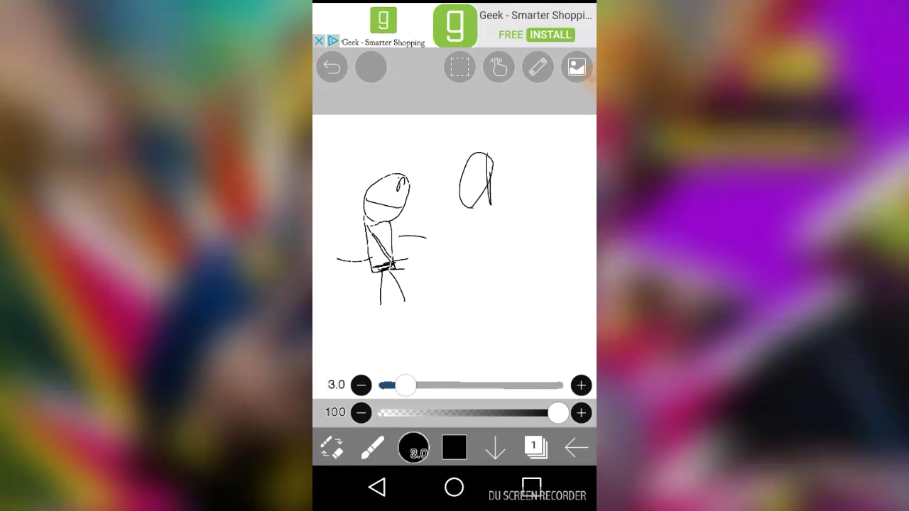
pyautogui.moveTo(497, 172)
pyautogui.mouseDown()
pyautogui.moveTo(499, 215)
pyautogui.moveTo(477, 283)
pyautogui.mouseUp()
pyautogui.moveTo(449, 220); pyautogui.dragTo(472, 241)
pyautogui.moveTo(440, 198); pyautogui.dragTo(447, 234)
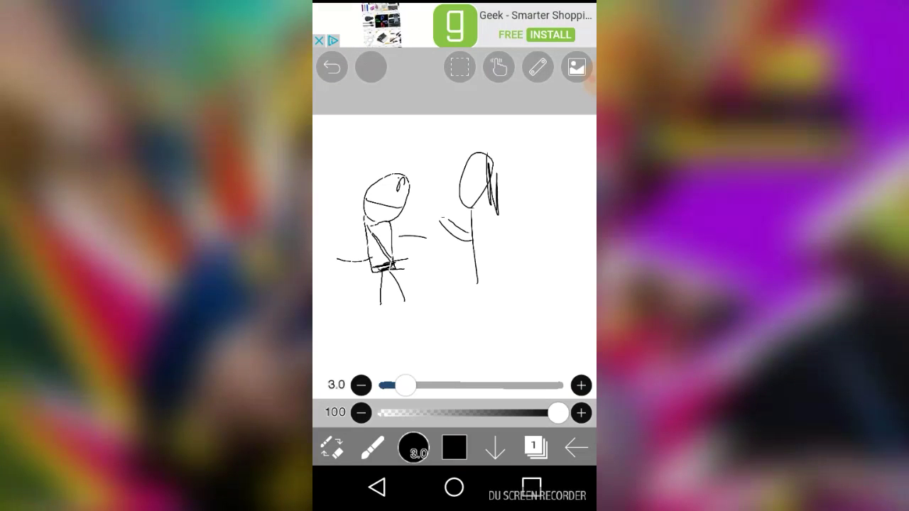
pyautogui.moveTo(447, 202); pyautogui.dragTo(448, 213)
pyautogui.moveTo(449, 172); pyautogui.dragTo(451, 227)
pyautogui.moveTo(454, 178); pyautogui.dragTo(449, 315)
pyautogui.moveTo(462, 281); pyautogui.dragTo(512, 345)
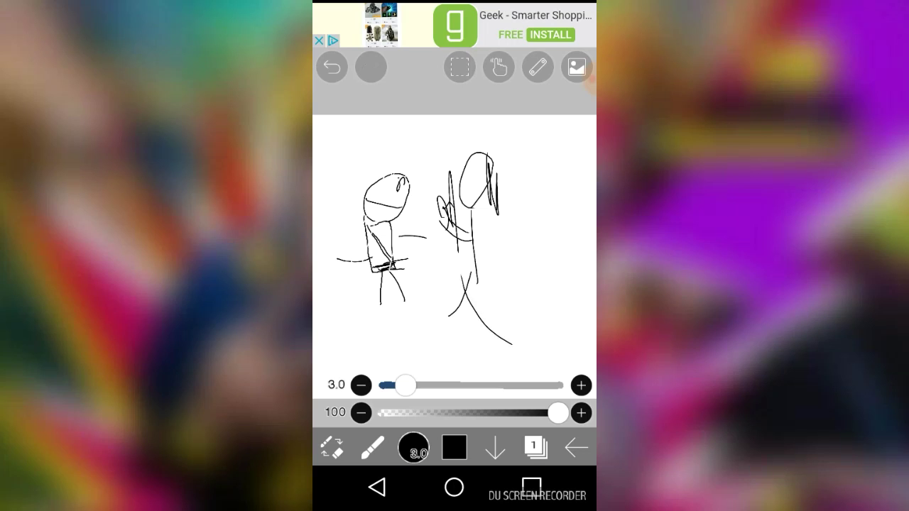
pyautogui.moveTo(468, 283); pyautogui.dragTo(482, 278)
# Wipe the previous scene with the large eraser and return to the black pen
pyautogui.click(373, 447)
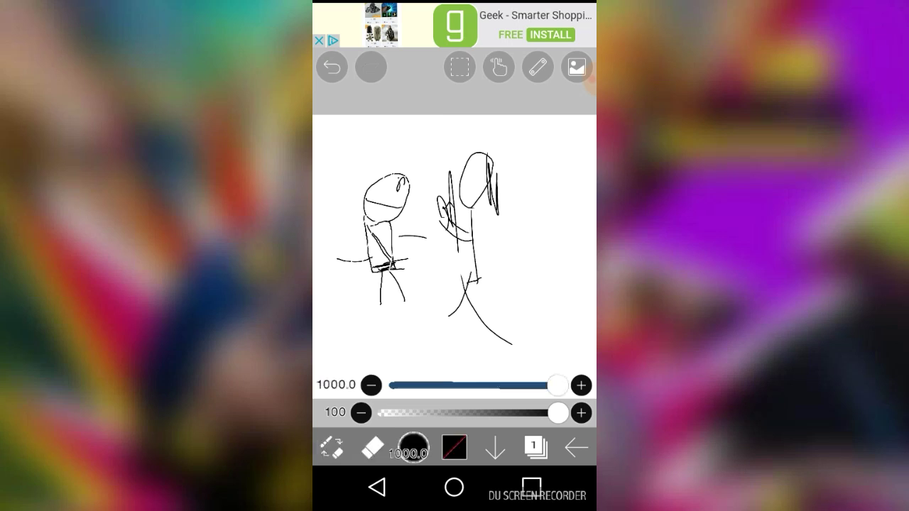
pyautogui.moveTo(398, 312)
pyautogui.mouseDown()
pyautogui.moveTo(490, 184)
pyautogui.moveTo(441, 213)
pyautogui.moveTo(511, 198)
pyautogui.mouseUp()
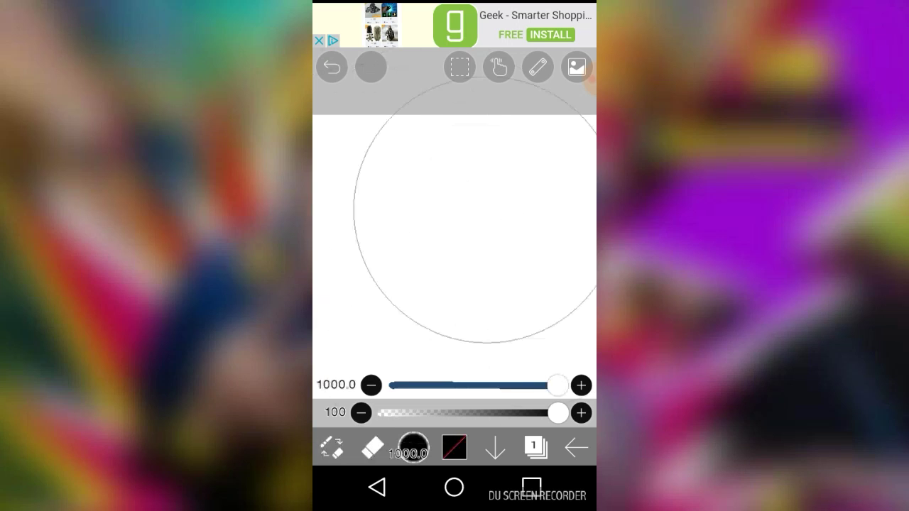
pyautogui.click(331, 447)
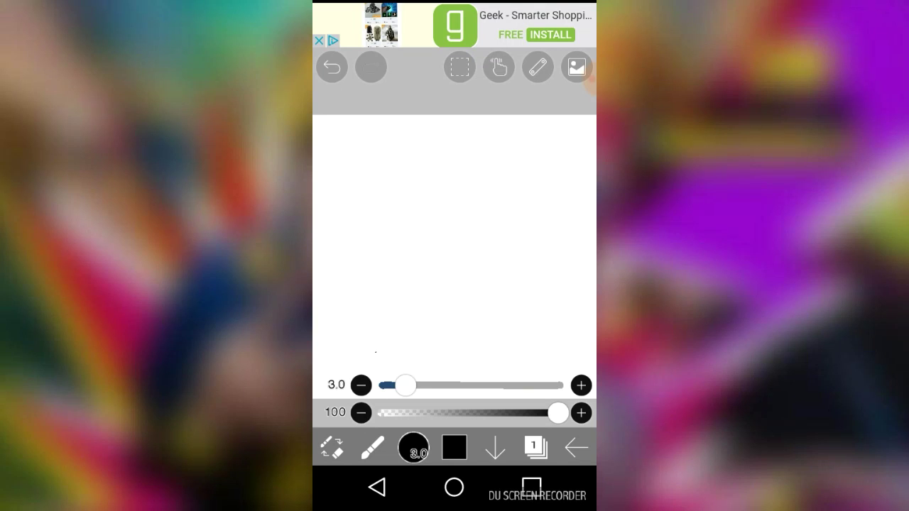
# Outline a tall figure with a face, plus a small stick figure with head, arms and legs below it
pyautogui.moveTo(376, 351)
pyautogui.mouseDown()
pyautogui.moveTo(406, 283)
pyautogui.moveTo(416, 140)
pyautogui.mouseUp()
pyautogui.moveTo(518, 325)
pyautogui.mouseDown()
pyautogui.moveTo(490, 328)
pyautogui.moveTo(462, 291)
pyautogui.moveTo(440, 227)
pyautogui.moveTo(436, 165)
pyautogui.moveTo(450, 160)
pyautogui.moveTo(465, 192)
pyautogui.moveTo(484, 160)
pyautogui.moveTo(467, 118)
pyautogui.mouseUp()
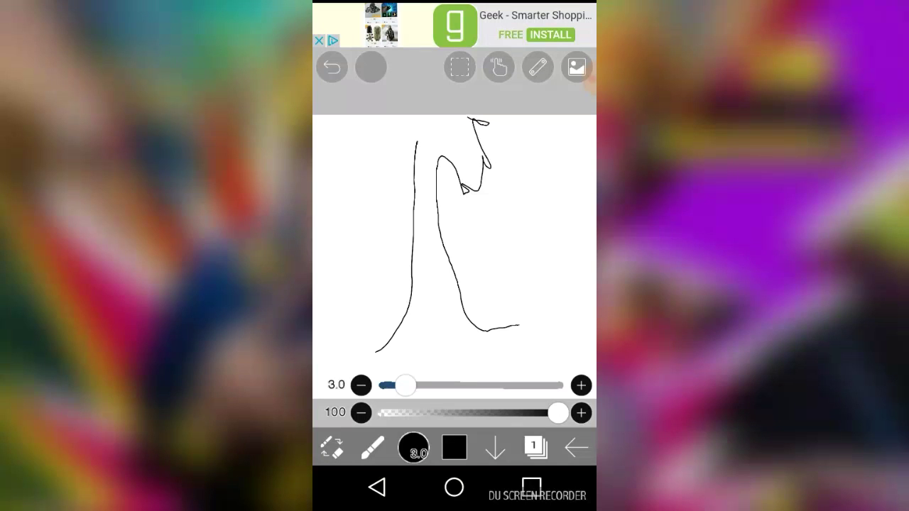
pyautogui.moveTo(418, 135)
pyautogui.mouseDown()
pyautogui.moveTo(391, 148)
pyautogui.moveTo(383, 115)
pyautogui.mouseUp()
pyautogui.moveTo(425, 326); pyautogui.dragTo(427, 274)
pyautogui.moveTo(429, 328)
pyautogui.mouseDown()
pyautogui.moveTo(435, 345)
pyautogui.moveTo(409, 353)
pyautogui.mouseUp()
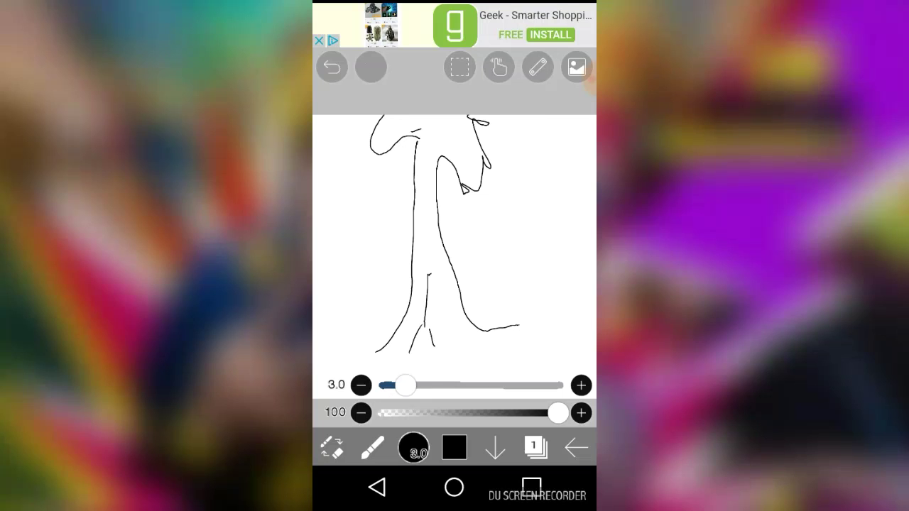
pyautogui.moveTo(426, 275); pyautogui.dragTo(432, 273)
pyautogui.moveTo(434, 304)
pyautogui.mouseDown()
pyautogui.moveTo(444, 317)
pyautogui.moveTo(433, 292)
pyautogui.moveTo(413, 306)
pyautogui.mouseUp()
# Draw an oval on the left and scribble vertical strokes over it
pyautogui.moveTo(363, 227)
pyautogui.mouseDown()
pyautogui.moveTo(383, 225)
pyautogui.moveTo(383, 309)
pyautogui.mouseUp()
pyautogui.moveTo(365, 268)
pyautogui.mouseDown()
pyautogui.moveTo(369, 326)
pyautogui.moveTo(369, 198)
pyautogui.moveTo(392, 301)
pyautogui.mouseUp()
pyautogui.moveTo(389, 198)
pyautogui.mouseDown()
pyautogui.moveTo(398, 299)
pyautogui.moveTo(408, 296)
pyautogui.mouseUp()
pyautogui.moveTo(406, 206); pyautogui.dragTo(411, 287)
pyautogui.moveTo(406, 240)
pyautogui.mouseDown()
pyautogui.moveTo(401, 369)
pyautogui.moveTo(458, 385)
pyautogui.moveTo(384, 385)
pyautogui.moveTo(468, 385)
pyautogui.mouseUp()
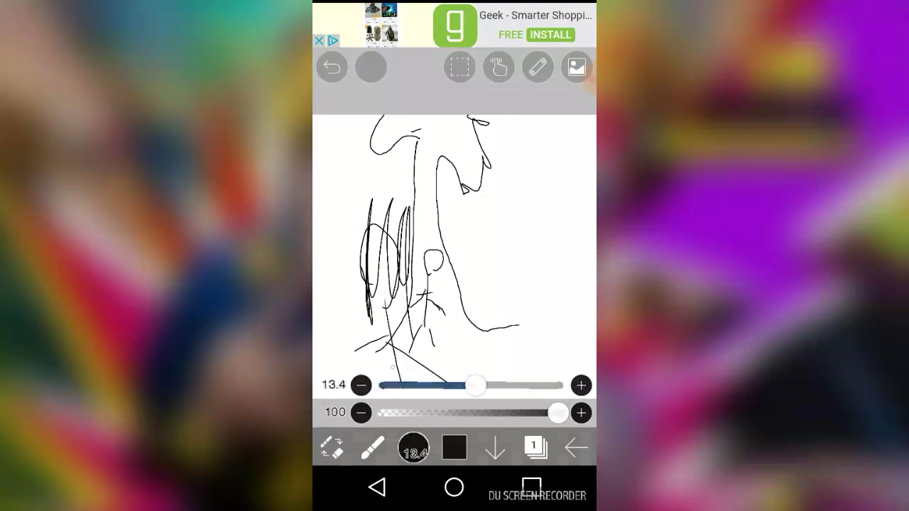
# At brush size 13.4, add thick dark strokes near the bottom, then return to size 3.6
pyautogui.moveTo(383, 387); pyautogui.dragTo(433, 397)
pyautogui.moveTo(401, 363)
pyautogui.mouseDown()
pyautogui.moveTo(385, 305)
pyautogui.moveTo(430, 376)
pyautogui.mouseUp()
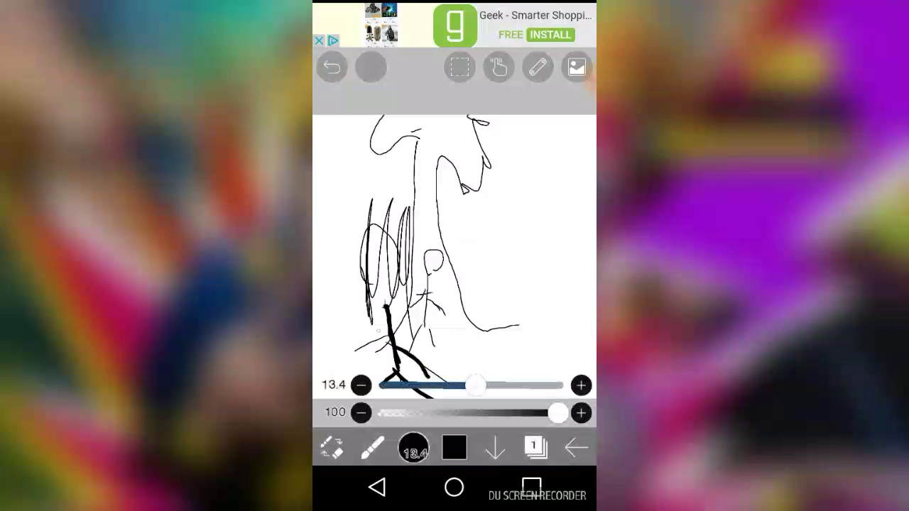
pyautogui.moveTo(387, 330); pyautogui.dragTo(365, 355)
pyautogui.moveTo(476, 385)
pyautogui.mouseDown()
pyautogui.moveTo(383, 384)
pyautogui.moveTo(410, 385)
pyautogui.mouseUp()
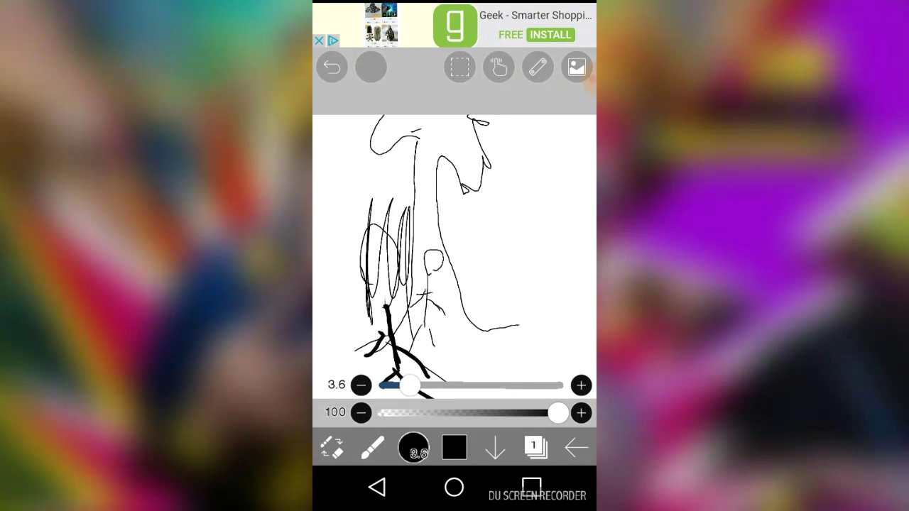
# Outline a second figure on the right with a rounded box on top and crossing lines
pyautogui.moveTo(543, 213); pyautogui.dragTo(534, 328)
pyautogui.moveTo(562, 292); pyautogui.dragTo(574, 327)
pyautogui.moveTo(544, 227); pyautogui.dragTo(540, 155)
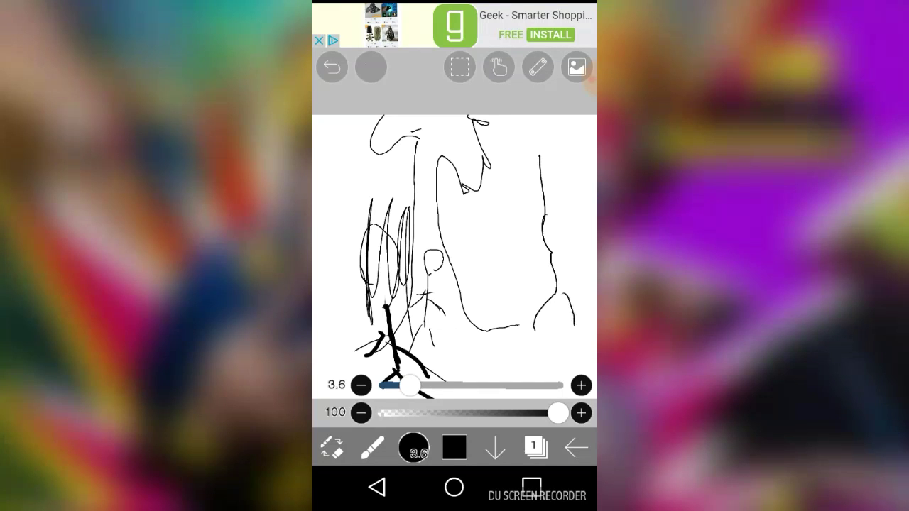
pyautogui.moveTo(486, 122); pyautogui.dragTo(539, 160)
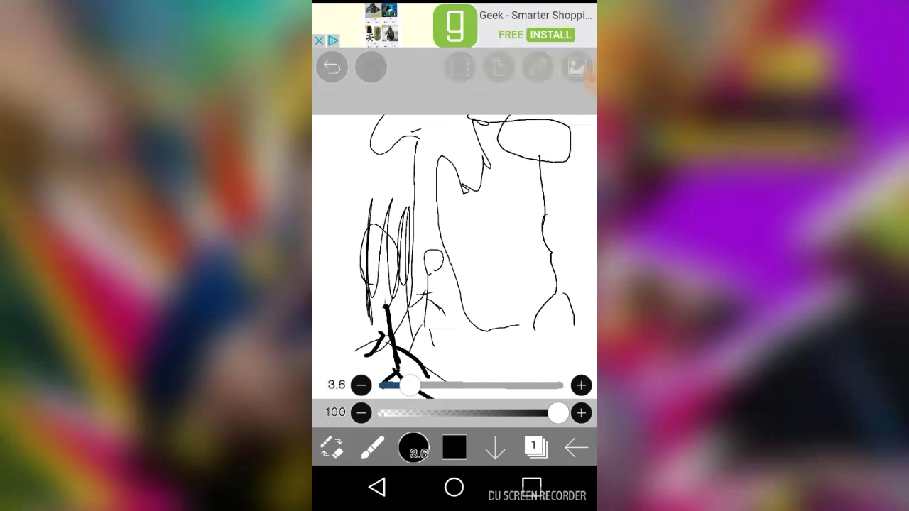
pyautogui.moveTo(540, 206); pyautogui.dragTo(560, 200)
pyautogui.moveTo(501, 227)
pyautogui.mouseDown()
pyautogui.moveTo(545, 209)
pyautogui.moveTo(580, 257)
pyautogui.mouseUp()
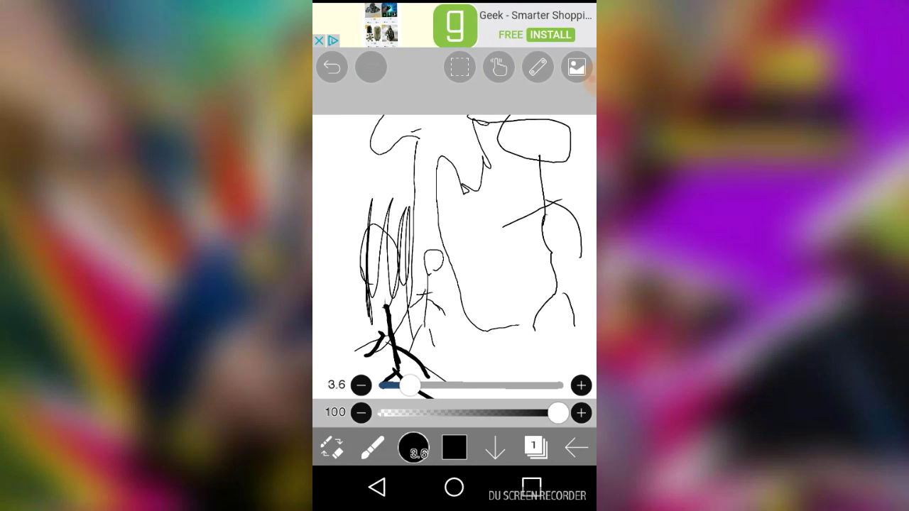
# Erase the whole scene with the size-1000 eraser and return to the fine black brush
pyautogui.click(331, 448)
pyautogui.click(373, 447)
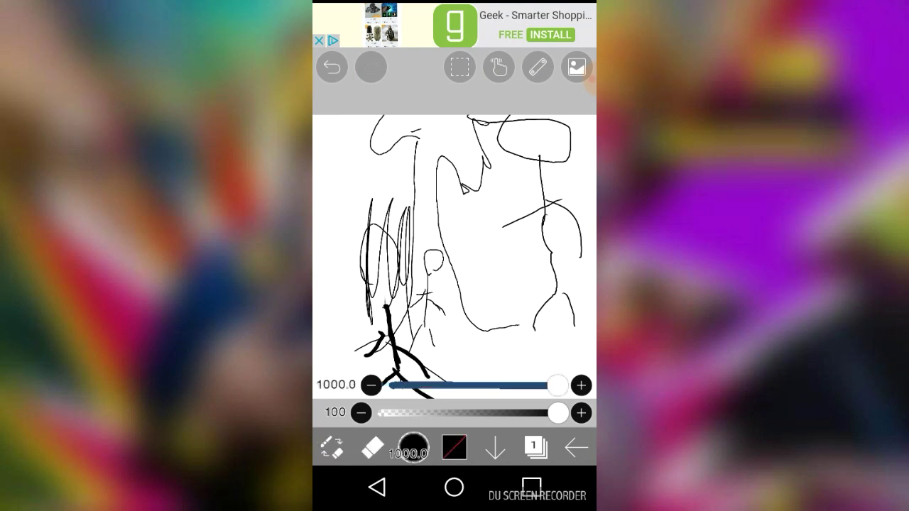
pyautogui.moveTo(426, 213)
pyautogui.mouseDown()
pyautogui.moveTo(469, 284)
pyautogui.moveTo(483, 142)
pyautogui.moveTo(425, 248)
pyautogui.mouseUp()
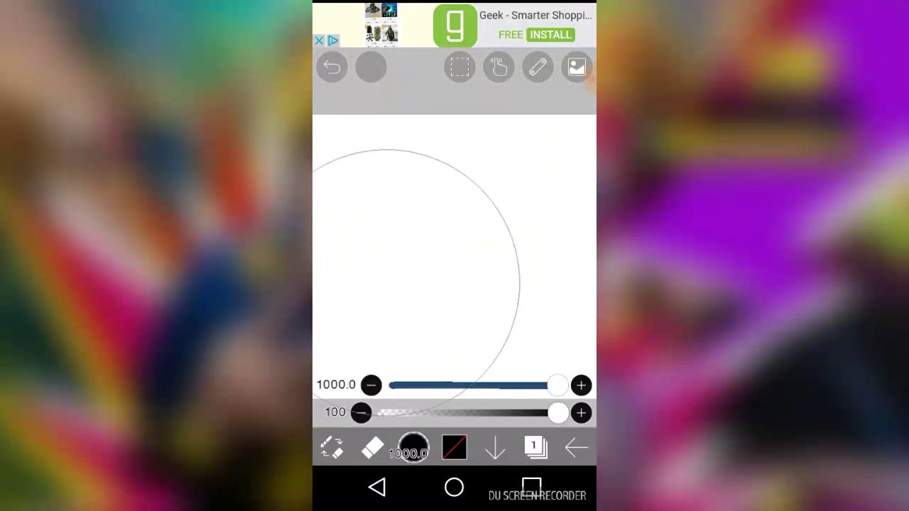
pyautogui.click(331, 447)
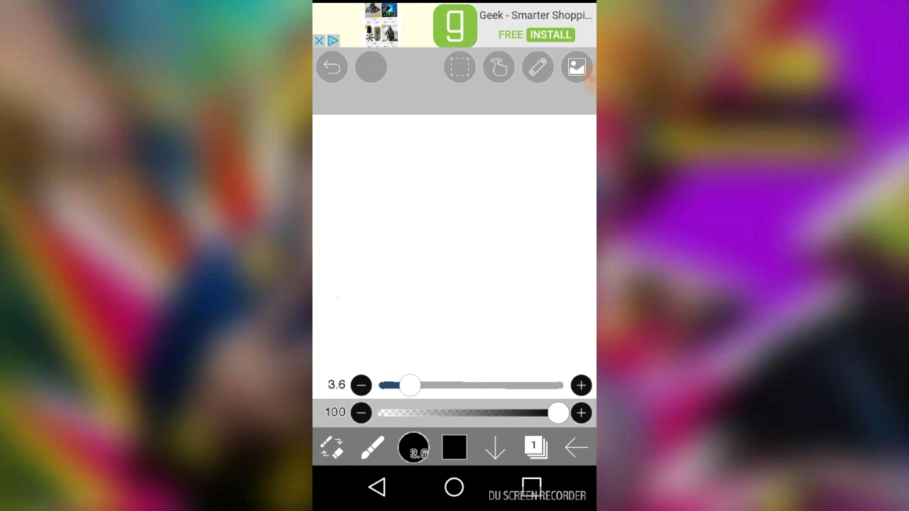
# Draw a U-shaped test stroke, then erase it
pyautogui.moveTo(357, 233)
pyautogui.mouseDown()
pyautogui.moveTo(408, 246)
pyautogui.moveTo(376, 298)
pyautogui.moveTo(345, 248)
pyautogui.moveTo(327, 263)
pyautogui.mouseUp()
pyautogui.click(332, 447)
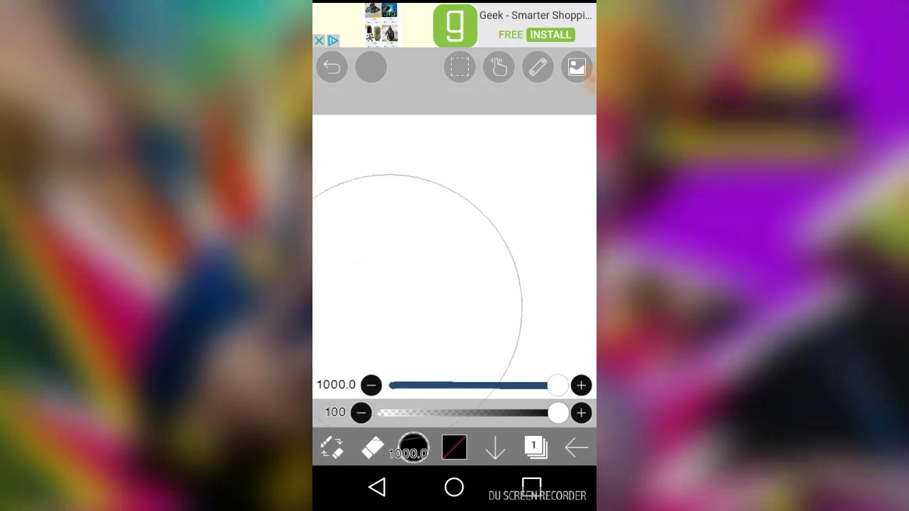
pyautogui.click(332, 447)
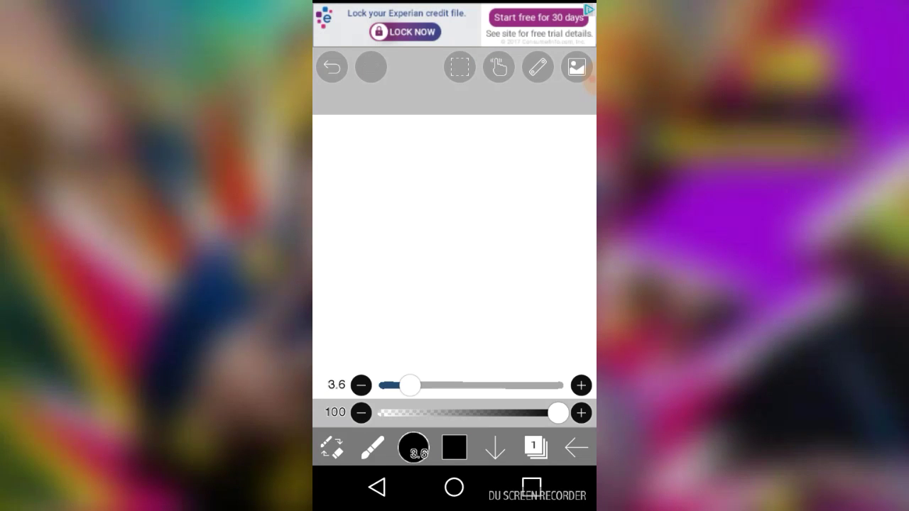
# Sketch a curved outline with a line across its lower part and a scribbled ground line
pyautogui.moveTo(396, 264); pyautogui.dragTo(375, 270)
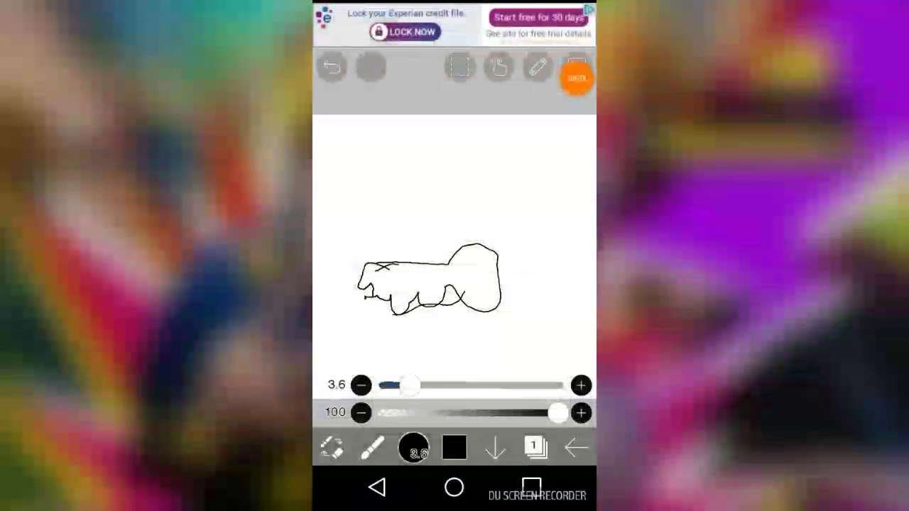
pyautogui.moveTo(369, 292); pyautogui.dragTo(457, 290)
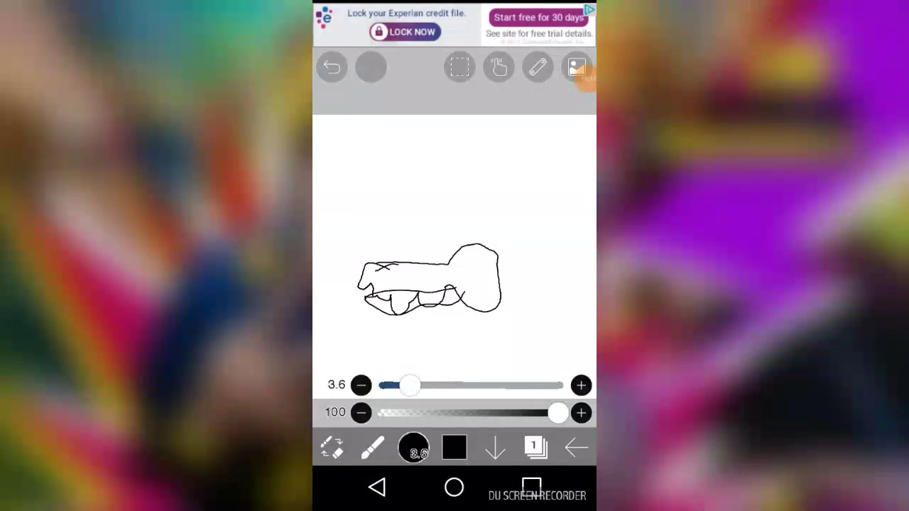
pyautogui.moveTo(334, 295)
pyautogui.mouseDown()
pyautogui.moveTo(425, 315)
pyautogui.moveTo(508, 309)
pyautogui.moveTo(314, 222)
pyautogui.mouseUp()
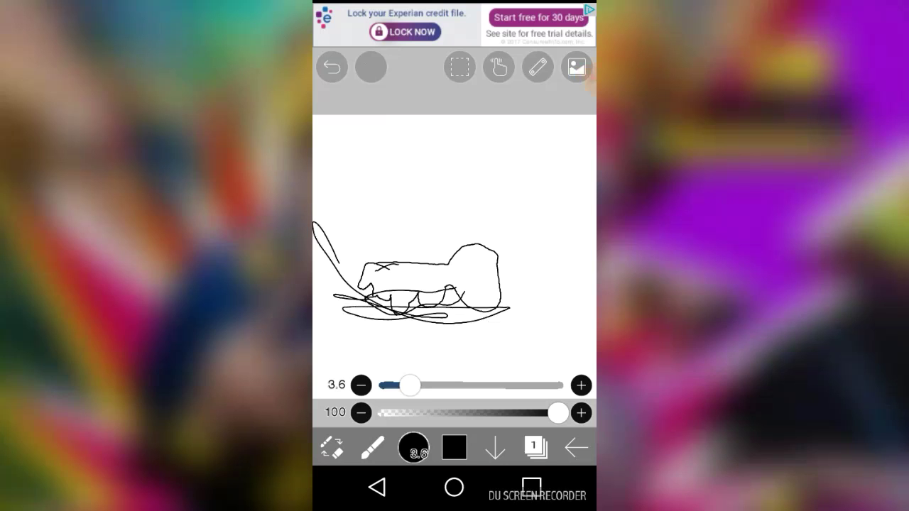
pyautogui.click(331, 447)
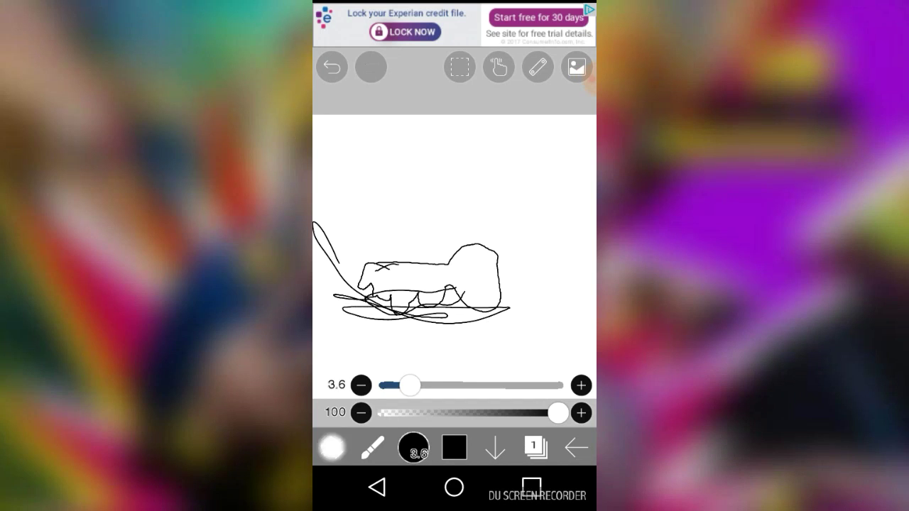
# Erase the rounded shape and ground strokes, leaving the thin black brush active
pyautogui.moveTo(410, 384); pyautogui.dragTo(557, 384)
pyautogui.moveTo(426, 284)
pyautogui.mouseDown()
pyautogui.moveTo(448, 276)
pyautogui.moveTo(497, 305)
pyautogui.mouseUp()
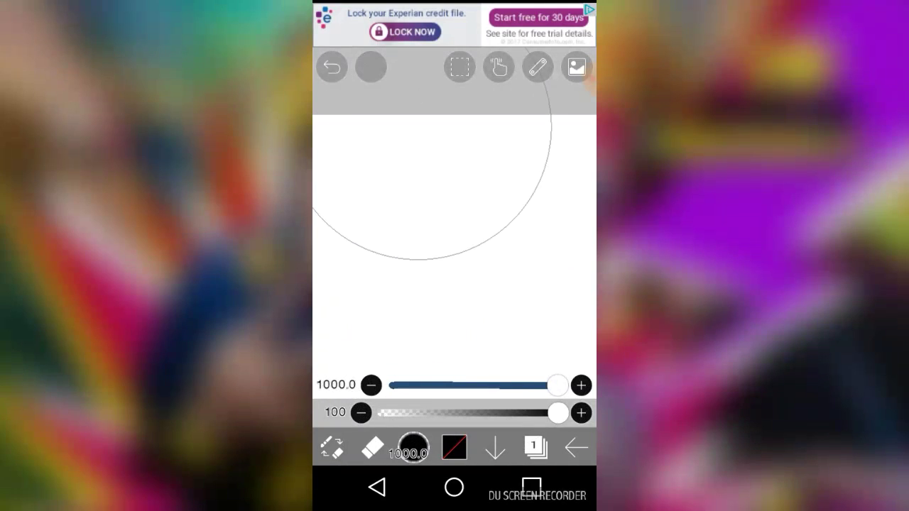
pyautogui.click(332, 447)
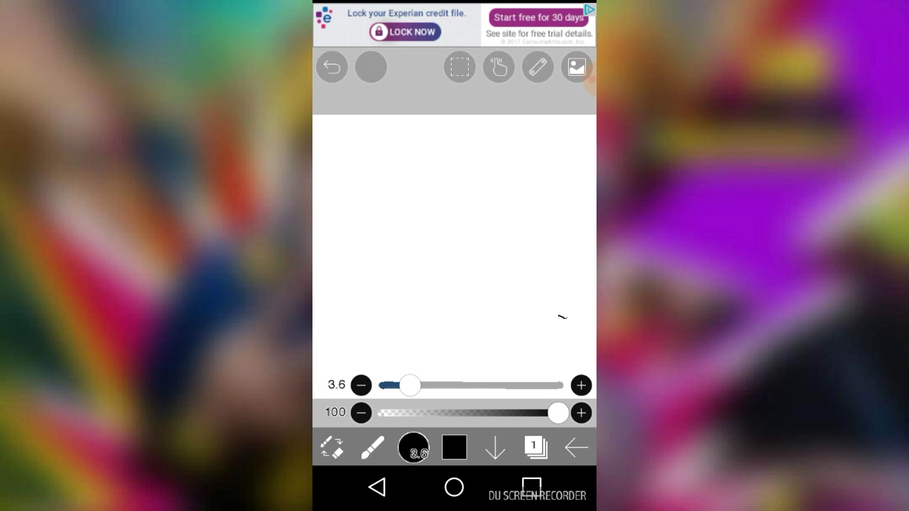
# Draw a curved test stroke on the right, erase it, and return to the fine brush
pyautogui.moveTo(561, 317); pyautogui.dragTo(578, 232)
pyautogui.click(332, 447)
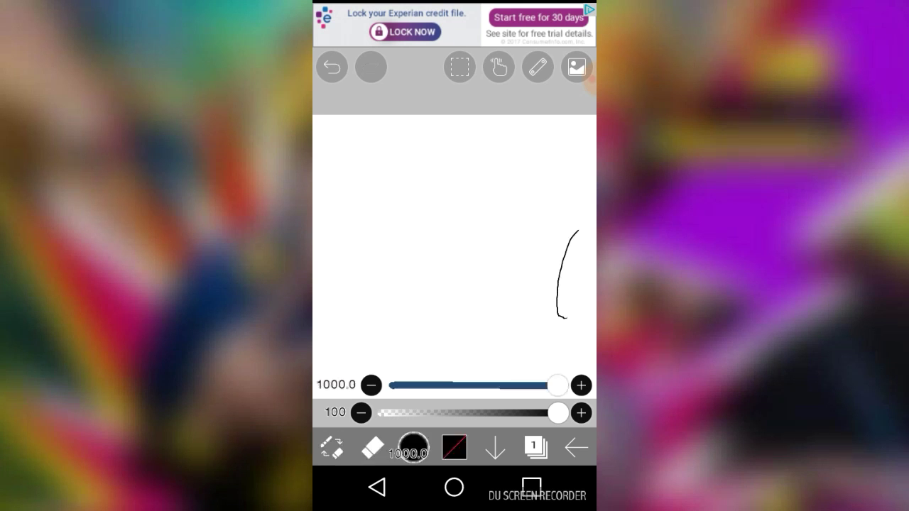
pyautogui.moveTo(568, 276); pyautogui.dragTo(539, 298)
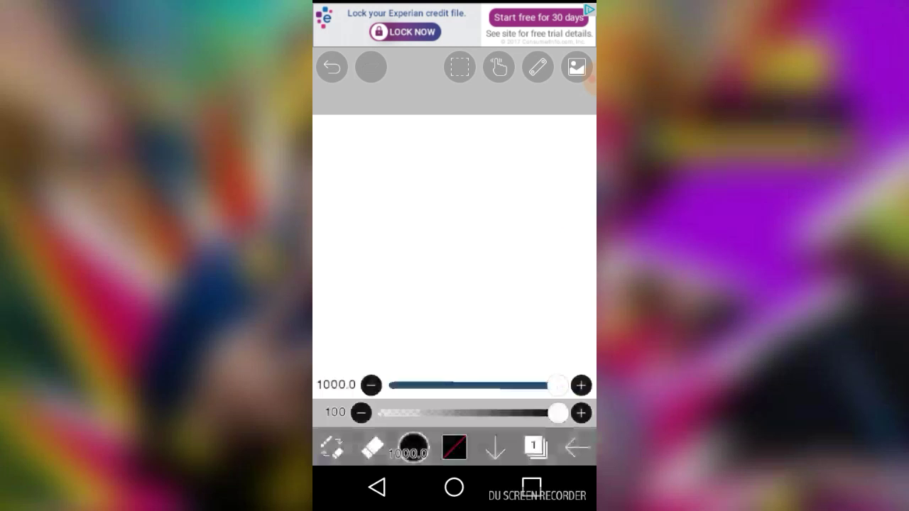
pyautogui.click(331, 447)
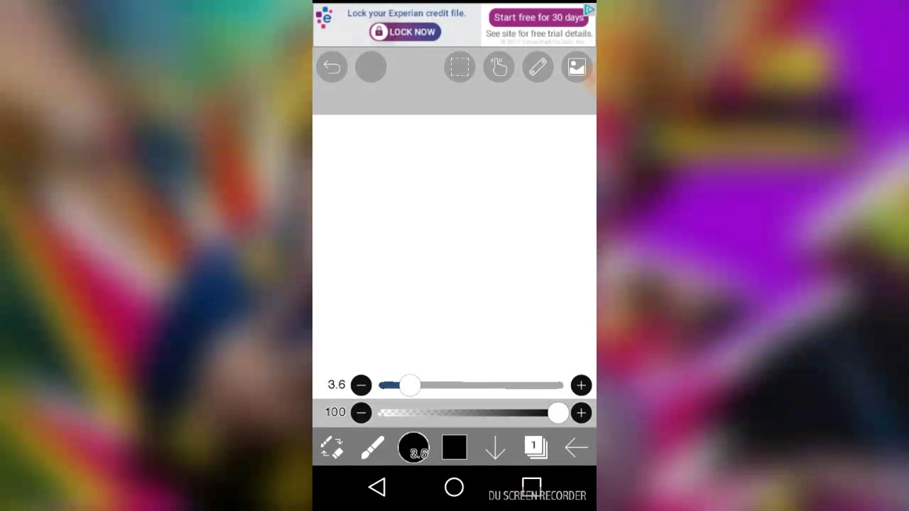